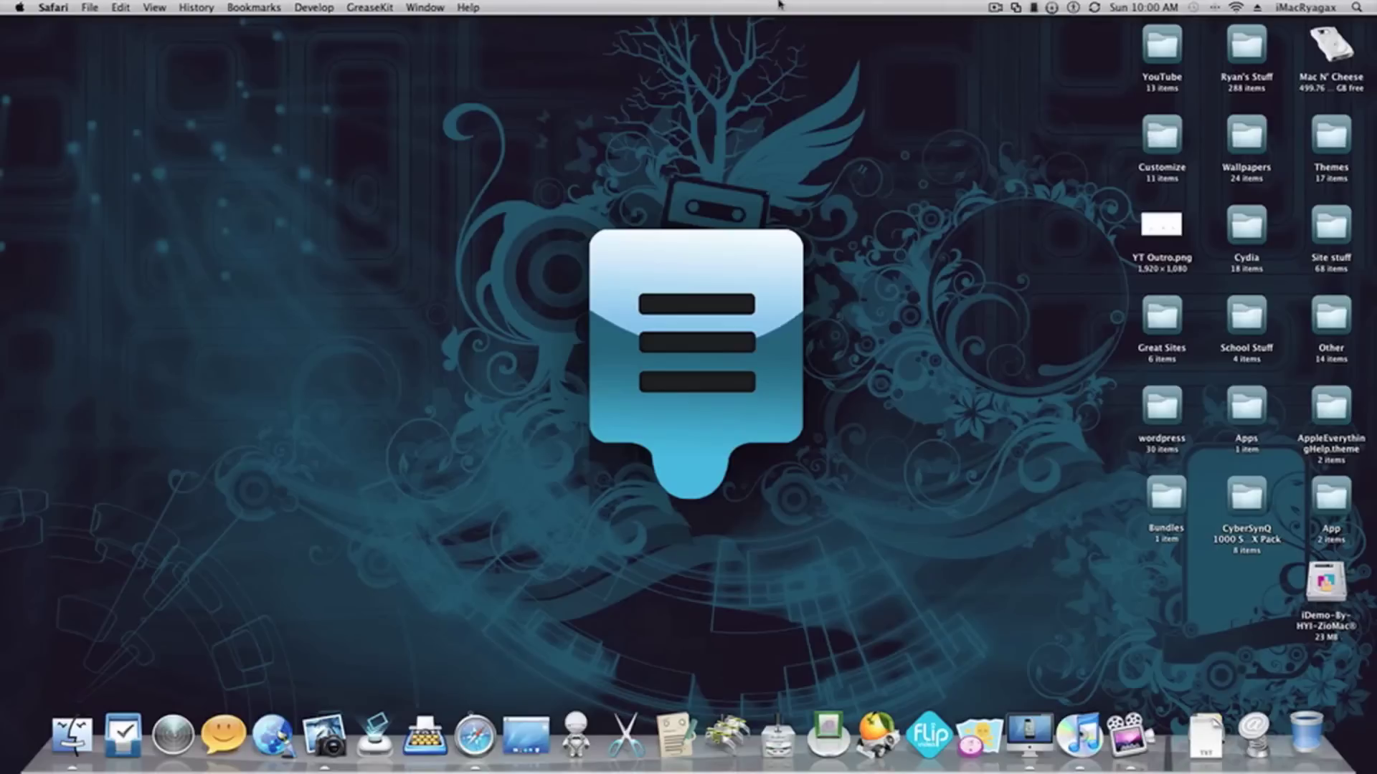
Create a new desktop folder and name it 'YouTube Theme'
{"action": "right_click", "coordinate": [1033, 57]}
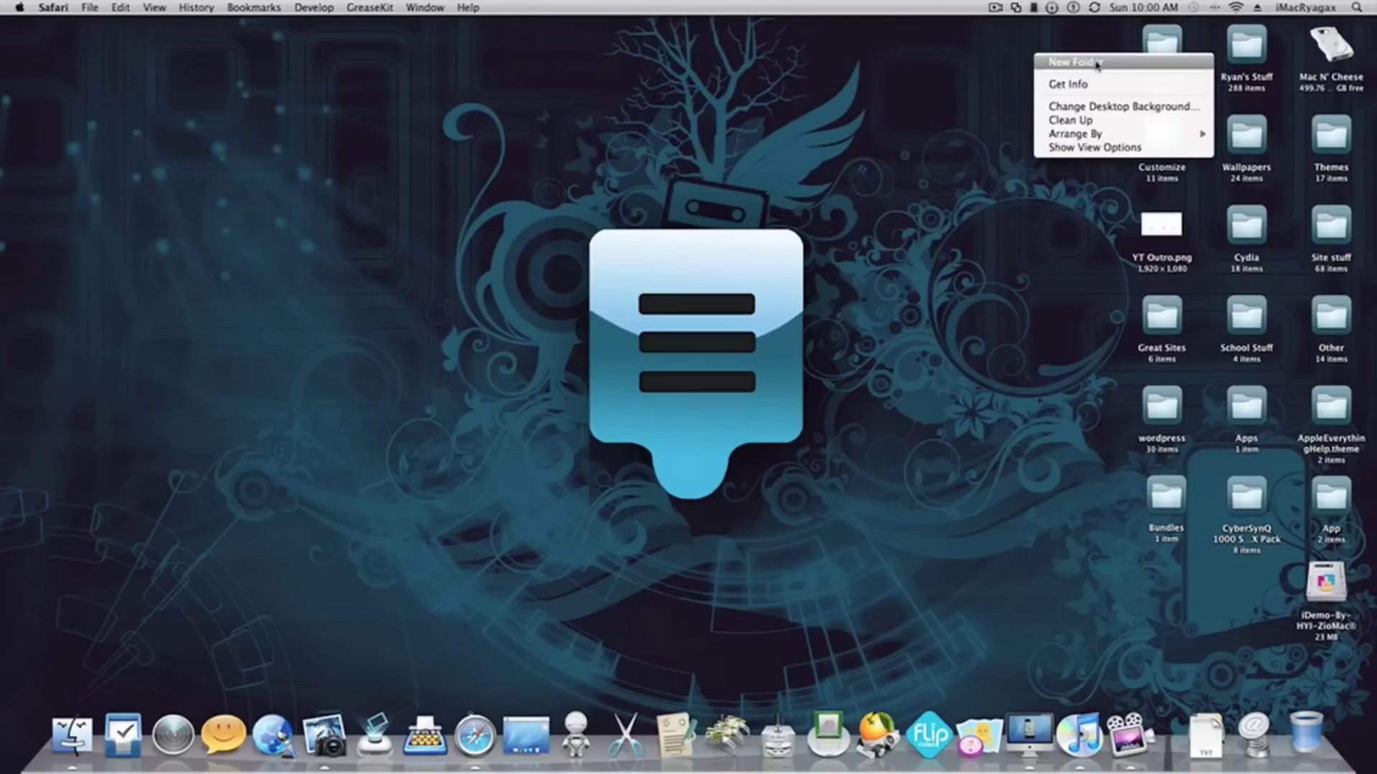
{"action": "left_click", "coordinate": [947, 79]}
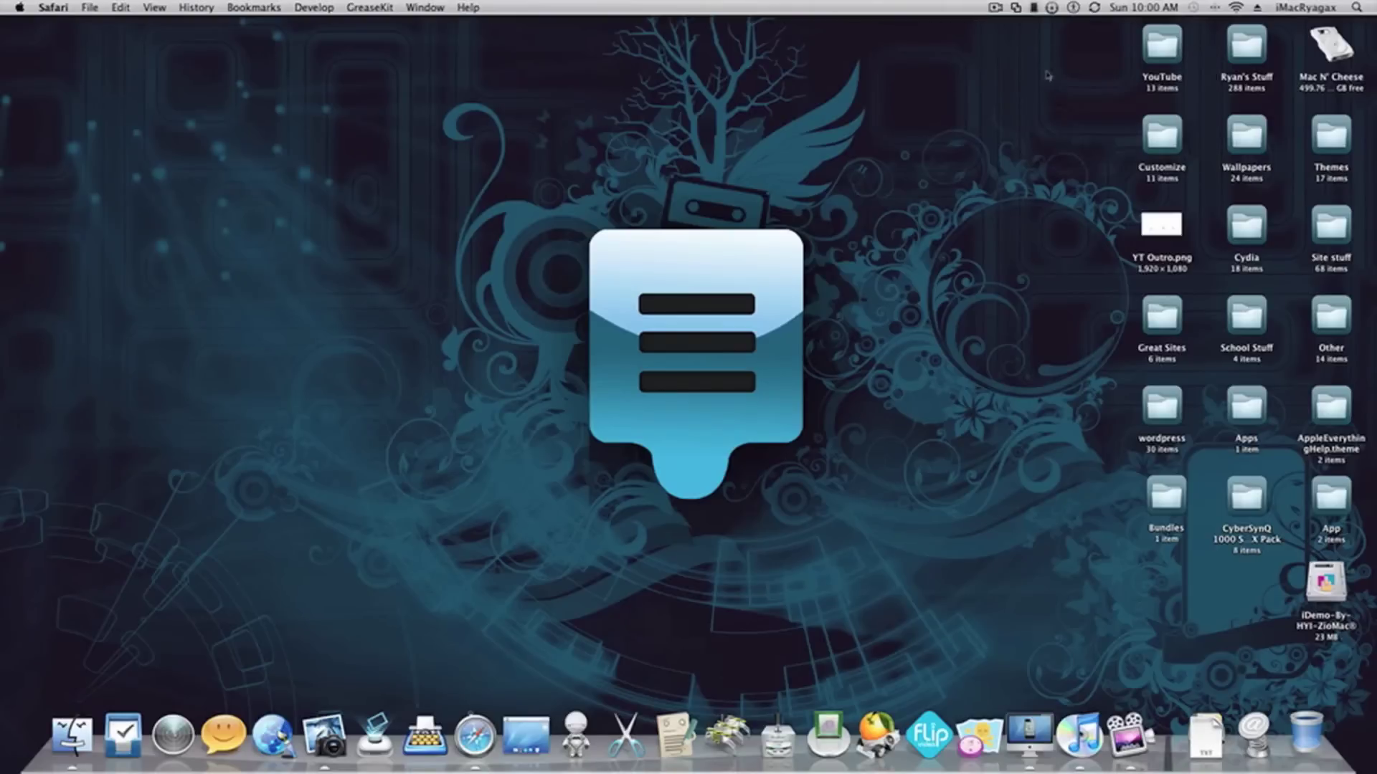
{"action": "right_click", "coordinate": [1011, 57]}
{"action": "left_click", "coordinate": [1023, 69]}
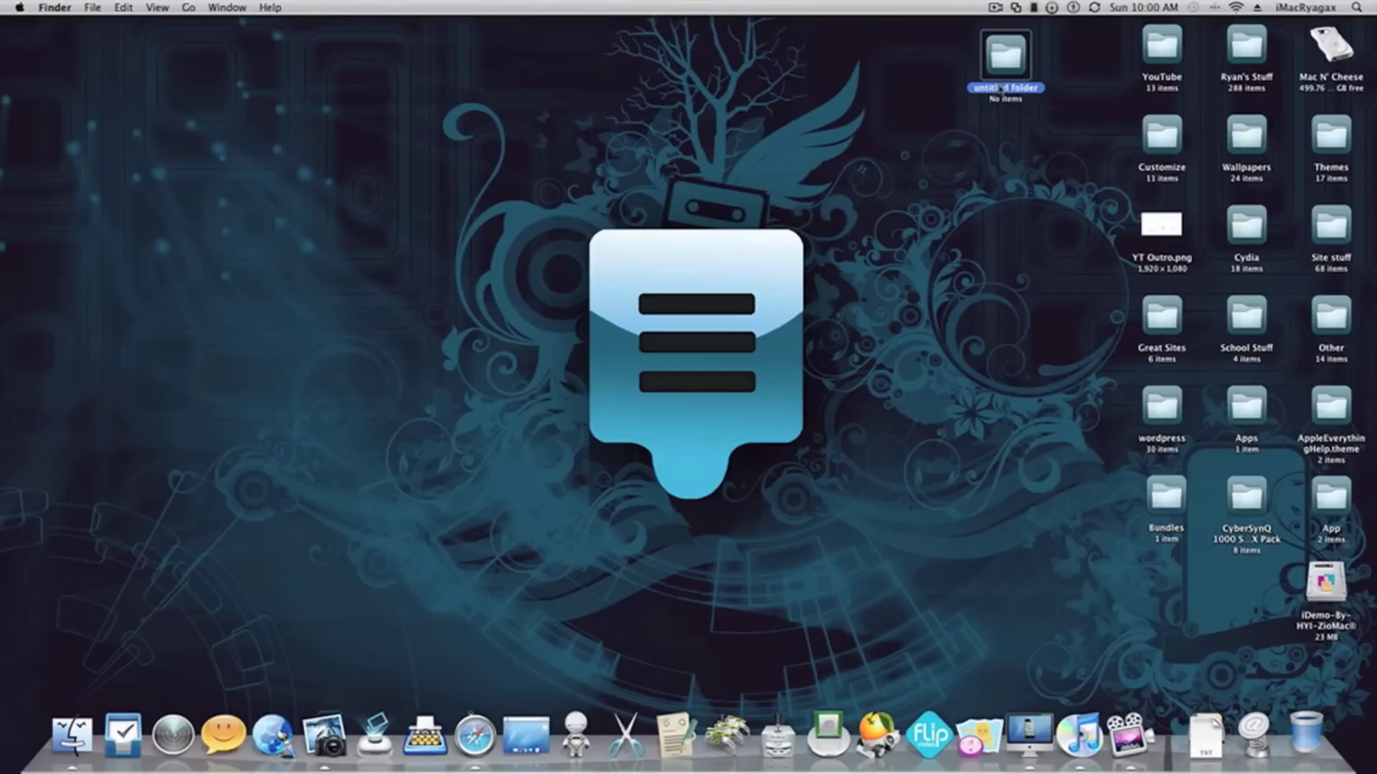
{"action": "left_click", "coordinate": [1002, 87]}
{"action": "key", "text": "BackSpace"}
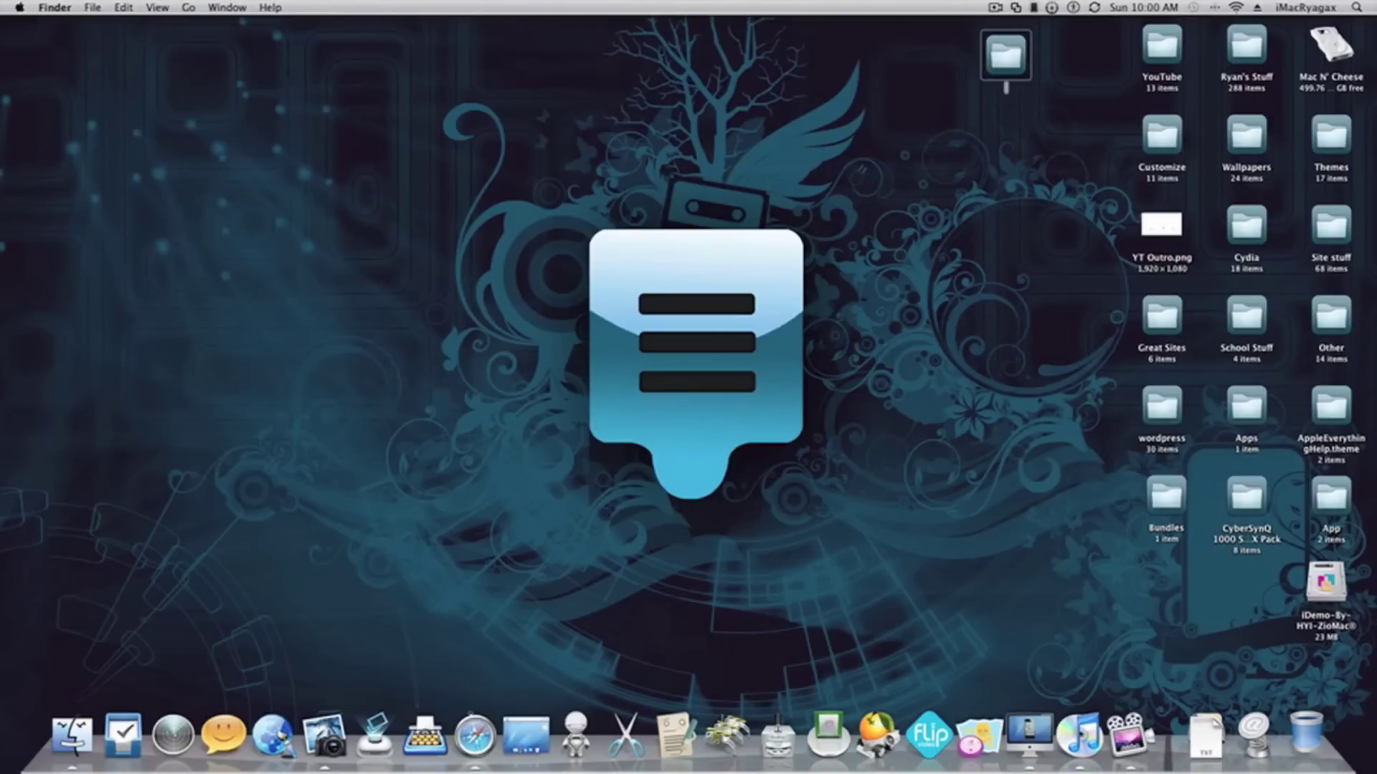
{"action": "type", "text": "YouTubw"}
{"action": "key", "text": "BackSpace"}
{"action": "type", "text": "e Themes"}
{"action": "key", "text": "Return"}
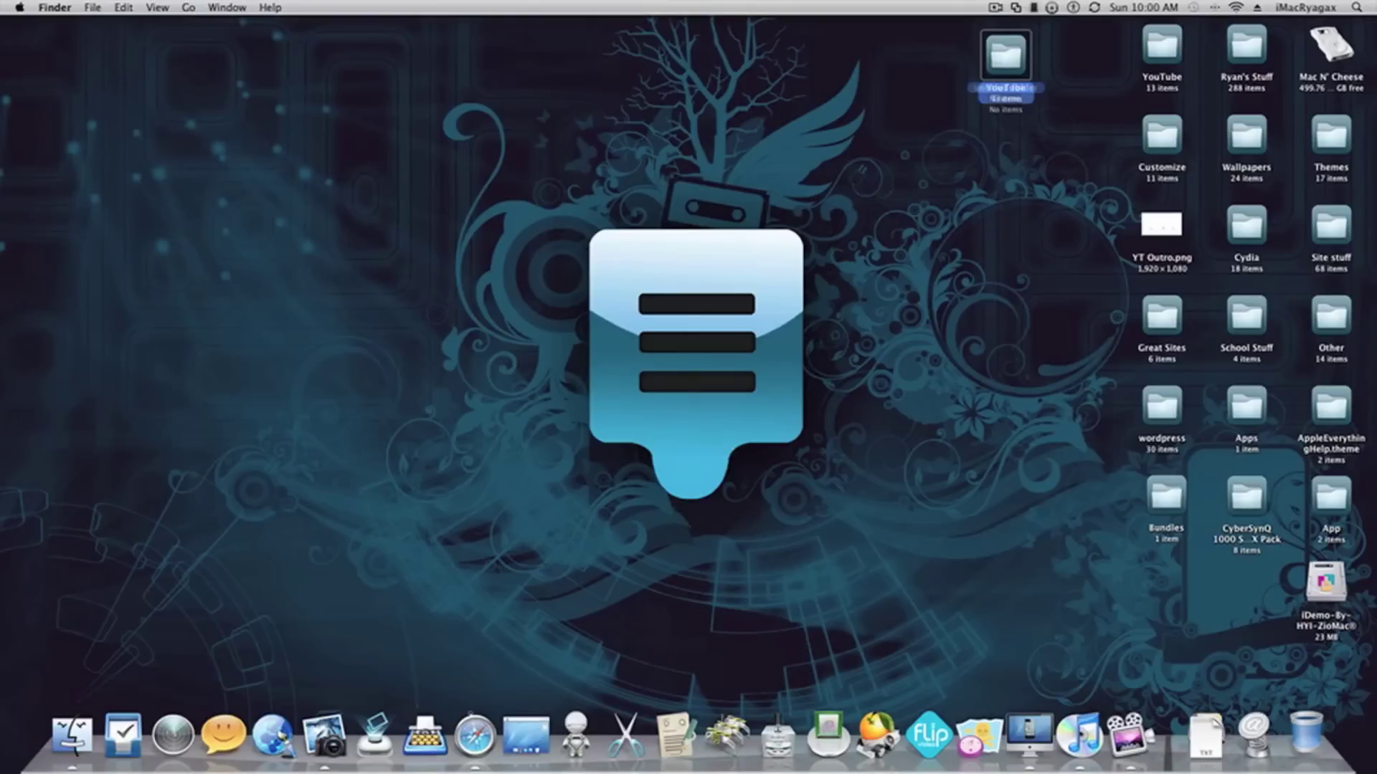
Line up the YouTube Theme folder beside the YouTube folder in the top row
{"action": "left_click_drag", "start_coordinate": [983, 57], "coordinate": [1032, 61]}
{"action": "right_click", "coordinate": [1044, 59]}
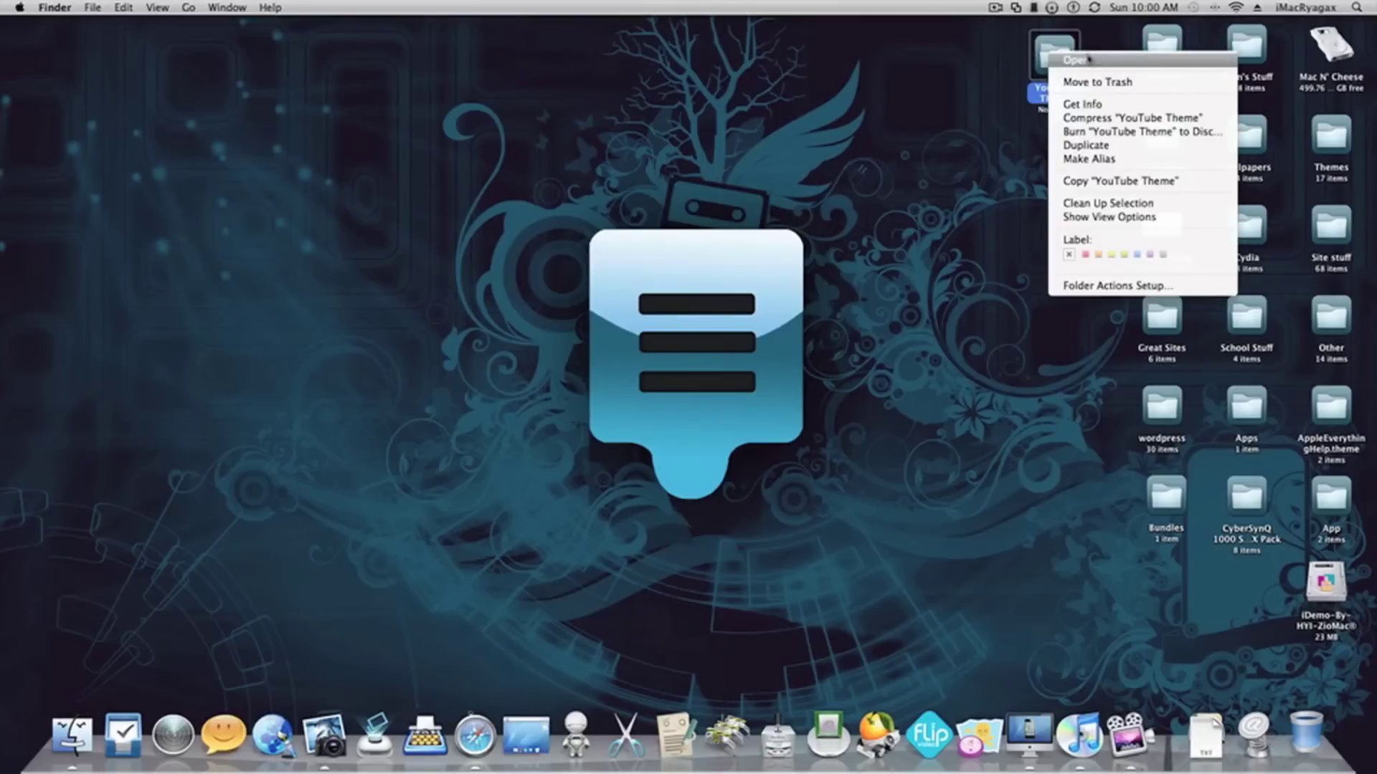
{"action": "left_click", "coordinate": [1049, 57]}
{"action": "left_click_drag", "start_coordinate": [1049, 58], "coordinate": [1090, 54]}
{"action": "left_click", "coordinate": [1090, 159]}
{"action": "left_click", "coordinate": [1081, 63]}
{"action": "left_click_drag", "start_coordinate": [1081, 63], "coordinate": [1067, 91]}
{"action": "left_click", "coordinate": [1062, 131]}
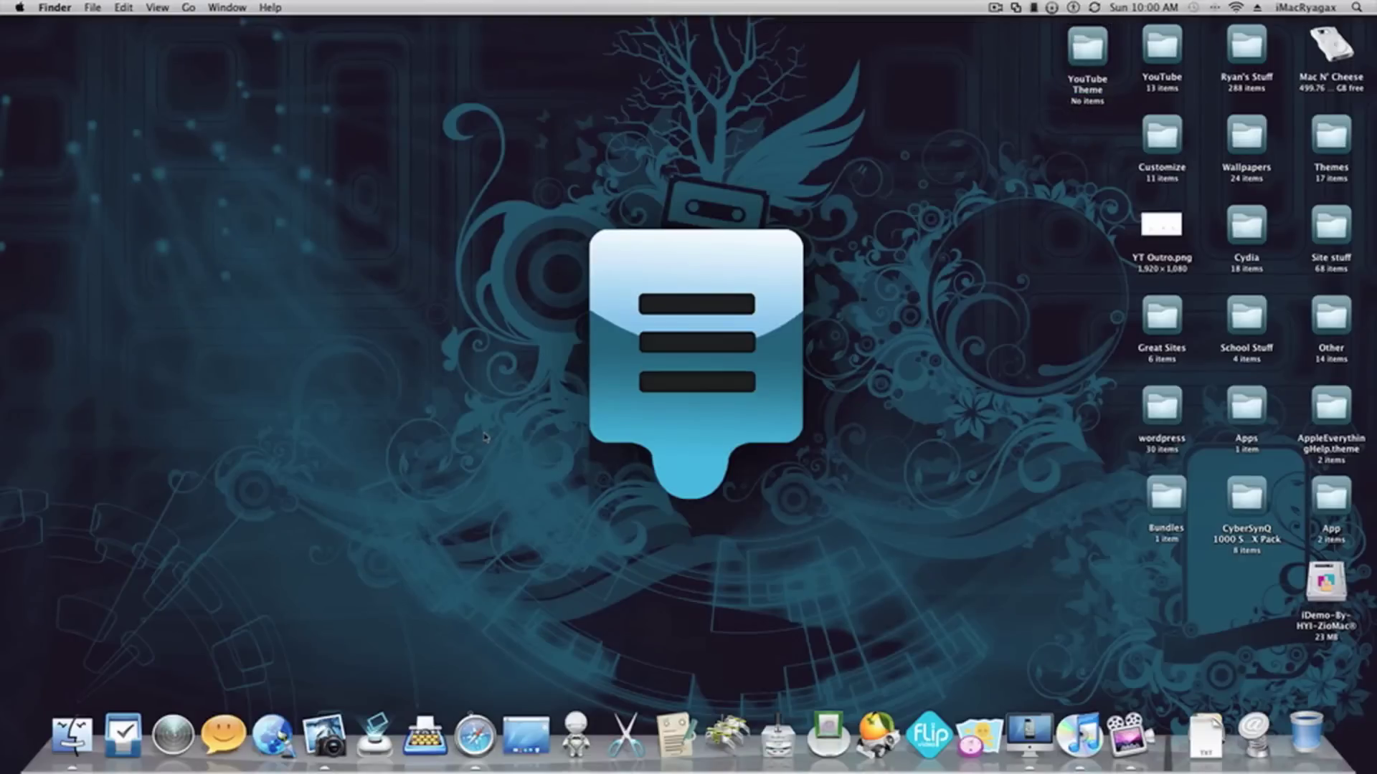
Launch Safari and open the ModMyi Downloads page
{"action": "left_click", "coordinate": [474, 733]}
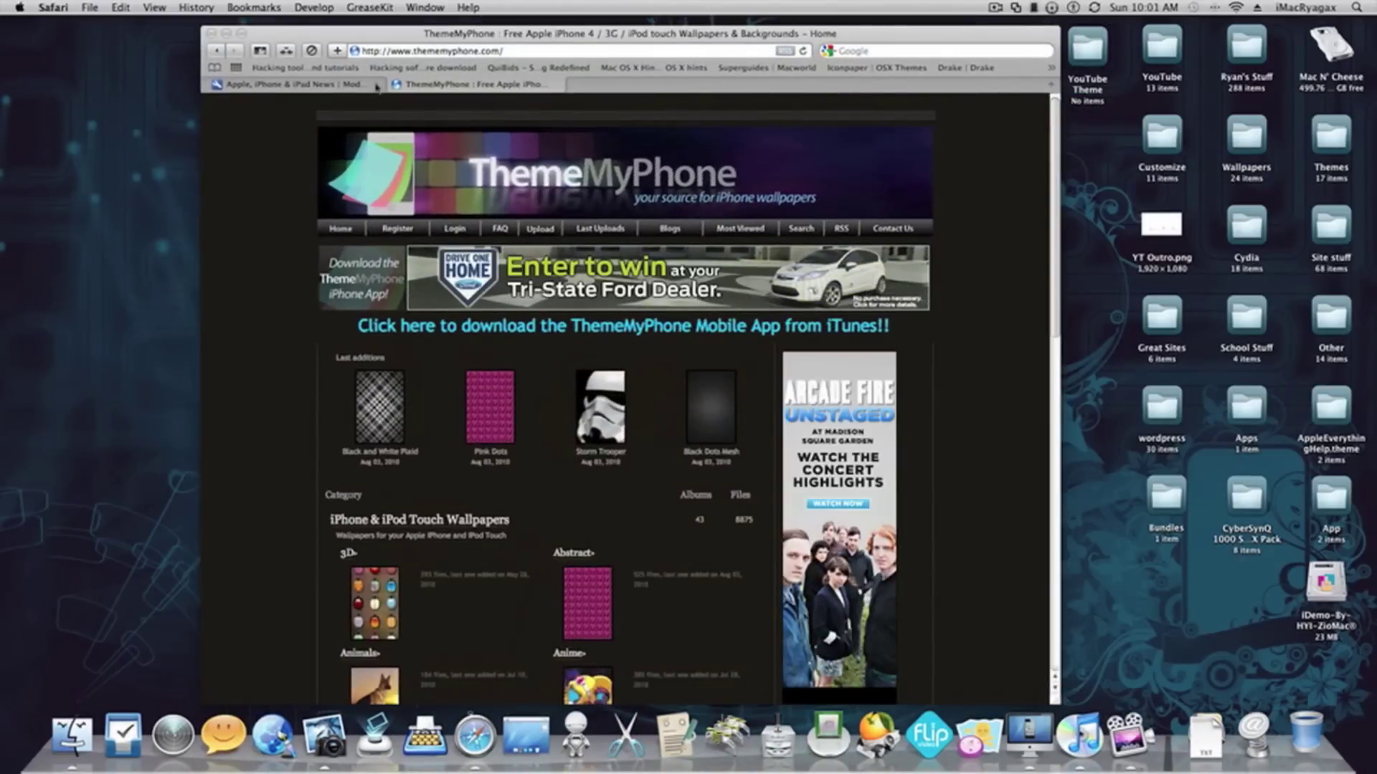
{"action": "left_click", "coordinate": [349, 85]}
{"action": "left_click", "coordinate": [400, 213]}
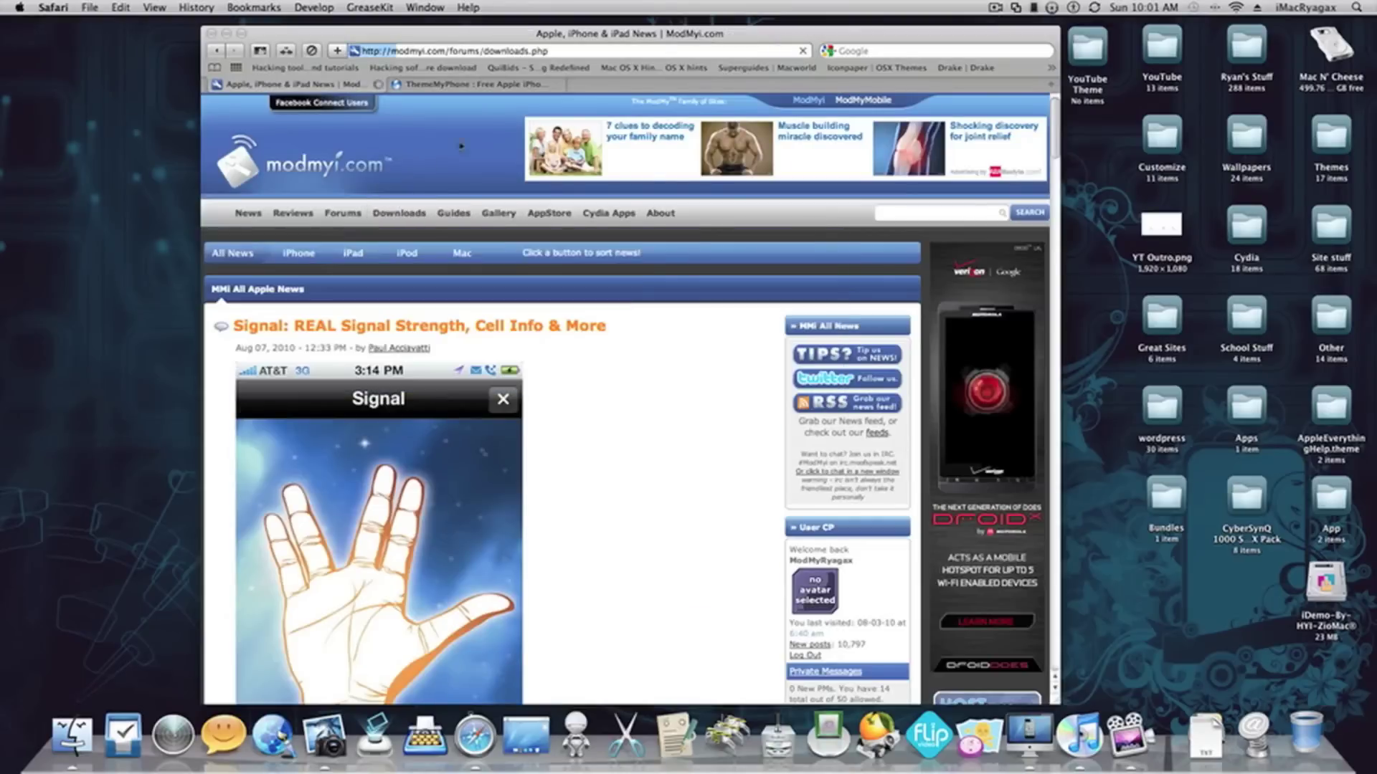
{"action": "left_click", "coordinate": [480, 84]}
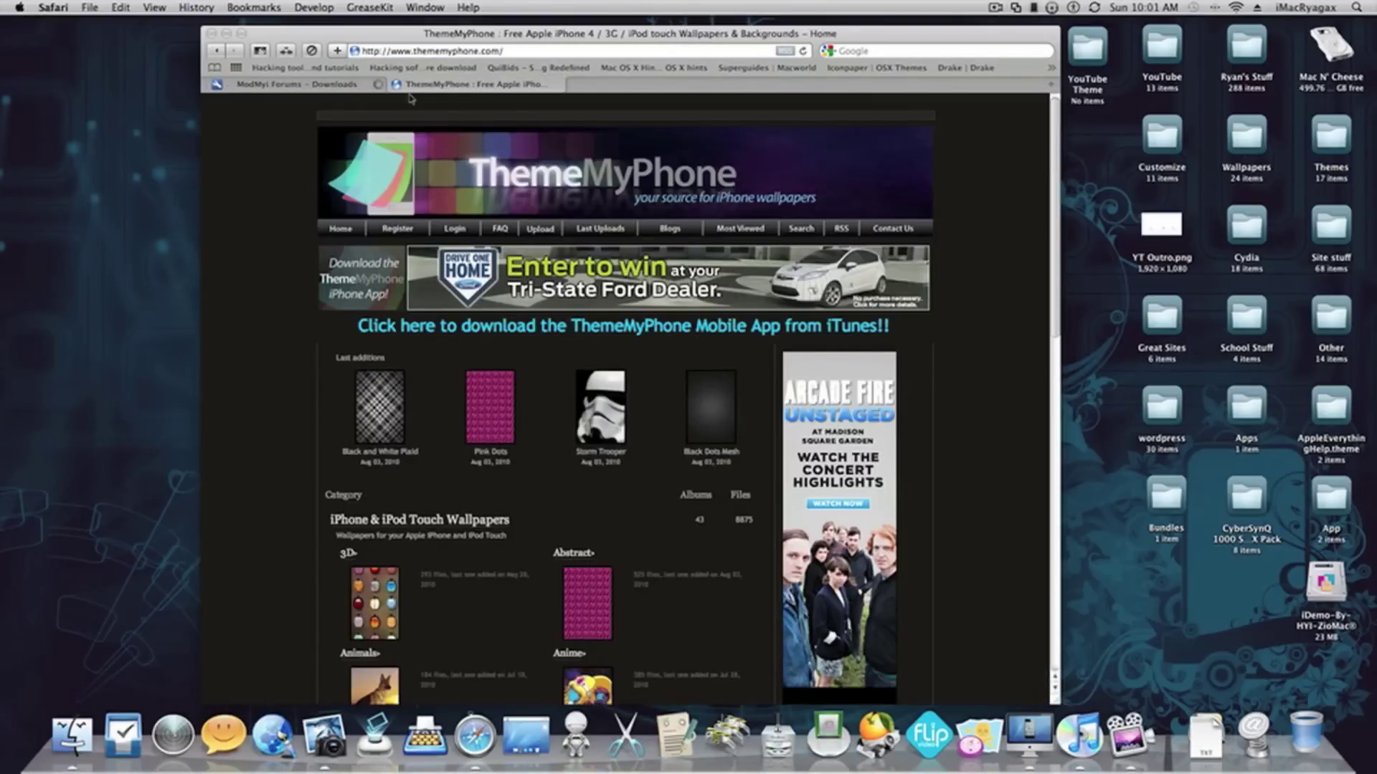
{"action": "left_click", "coordinate": [357, 83]}
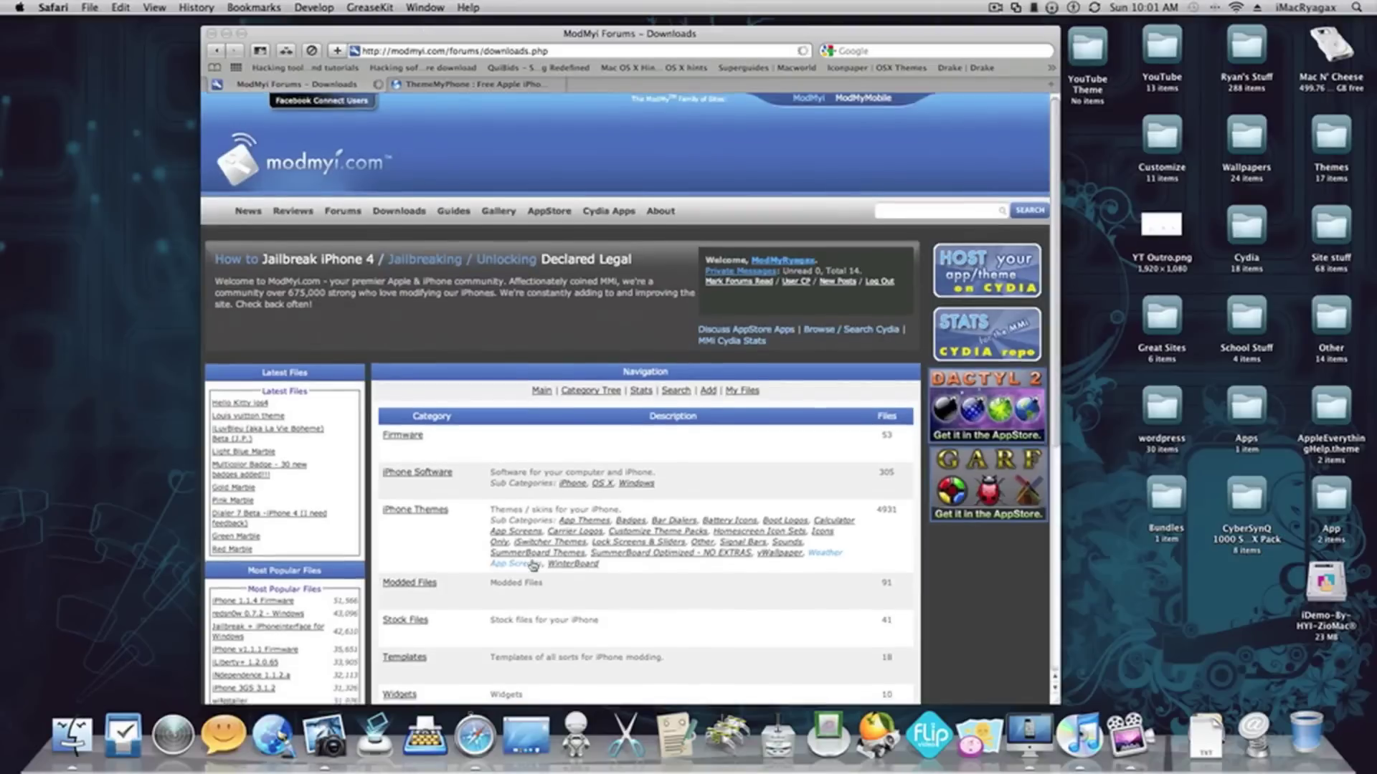
Open the iPhone Themes downloads category and browse its listed themes
{"action": "scroll", "coordinate": [532, 565], "scroll_direction": "down", "scroll_amount": 3}
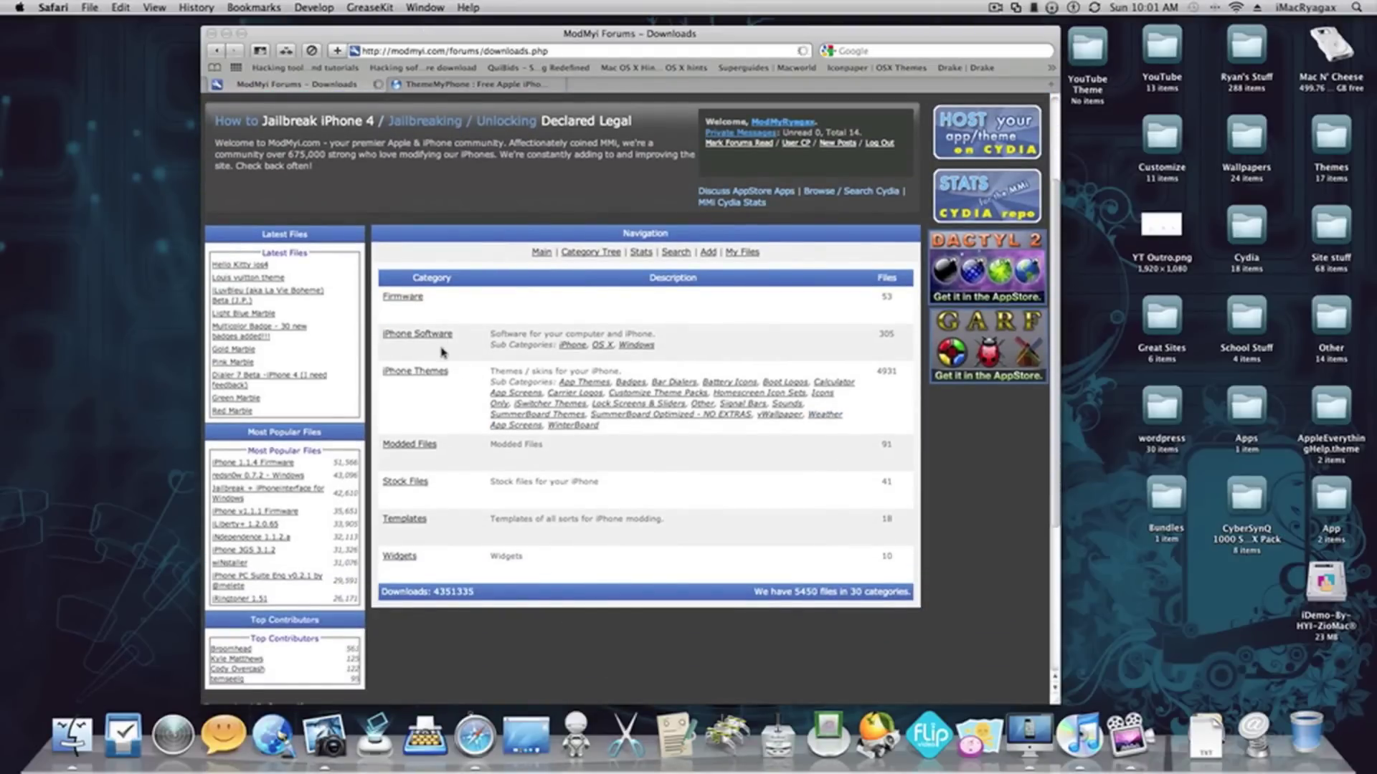
{"action": "left_click", "coordinate": [434, 371]}
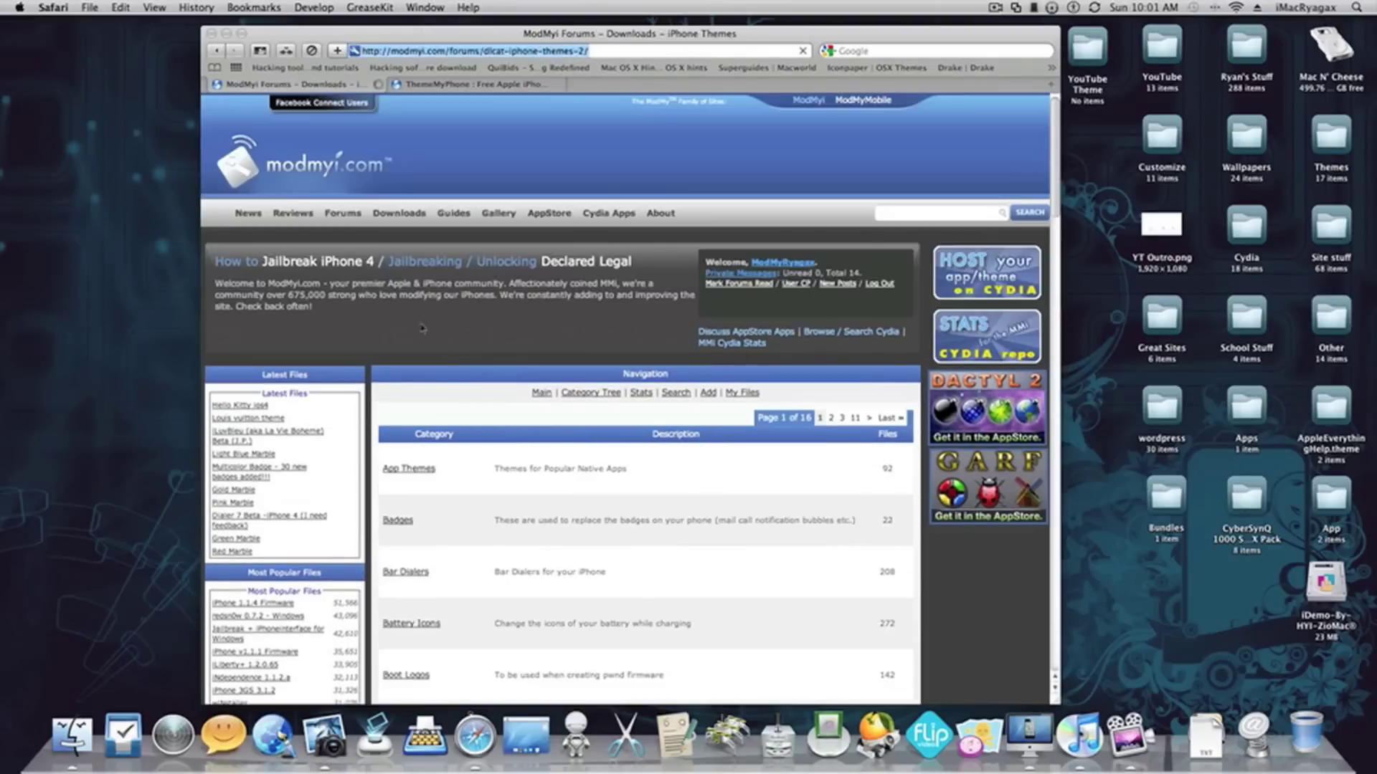
{"action": "mouse_move", "coordinate": [408, 217]}
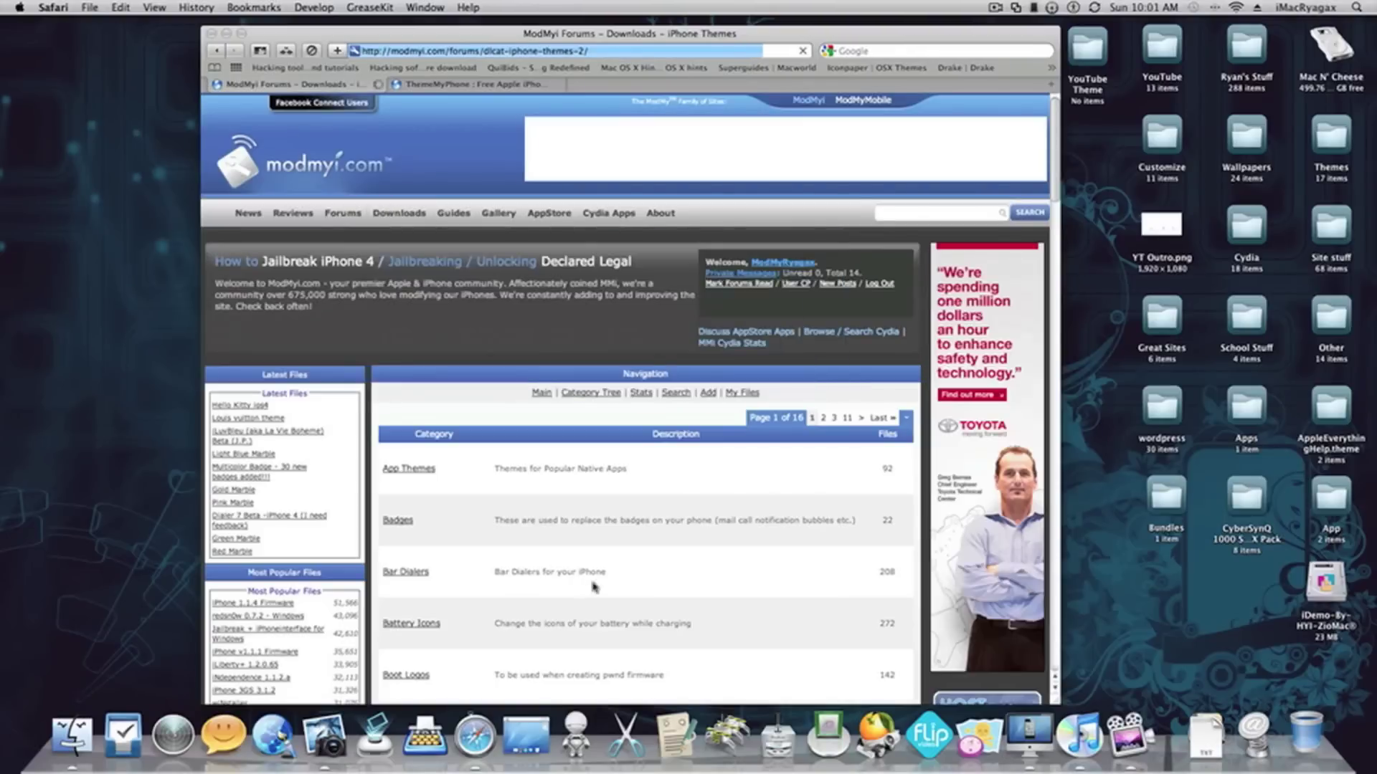
{"action": "scroll", "coordinate": [579, 502], "scroll_direction": "down", "scroll_amount": 5}
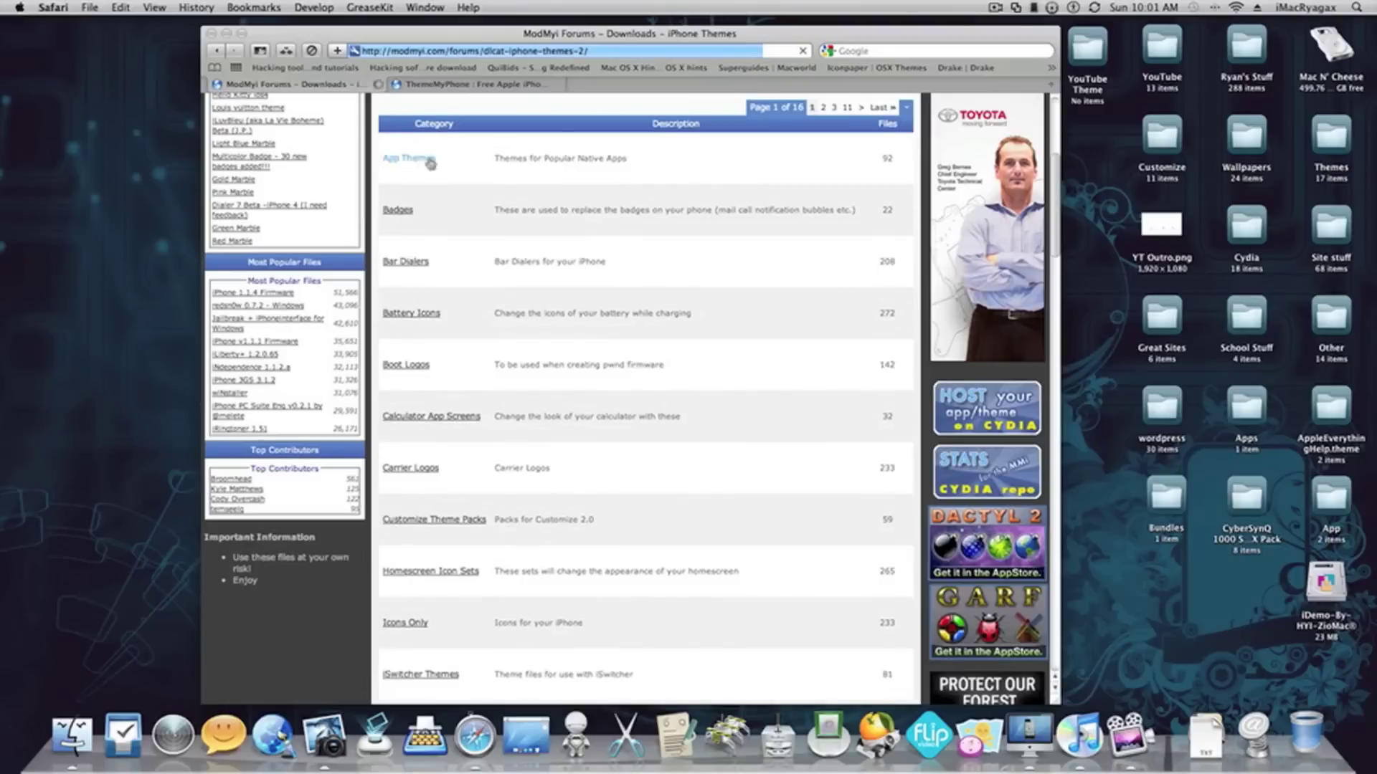
{"action": "scroll", "coordinate": [406, 289], "scroll_direction": "up", "scroll_amount": 1}
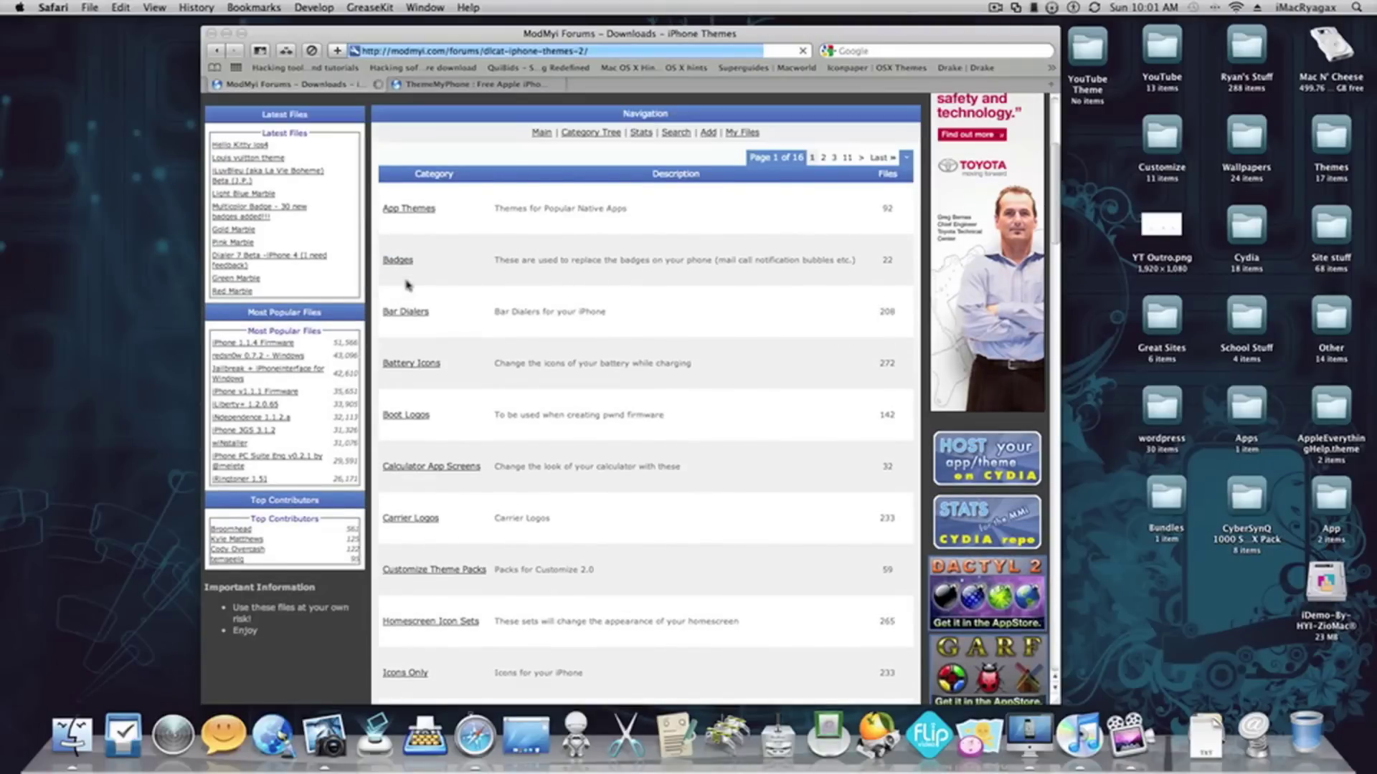
{"action": "scroll", "coordinate": [421, 416], "scroll_direction": "down", "scroll_amount": 1}
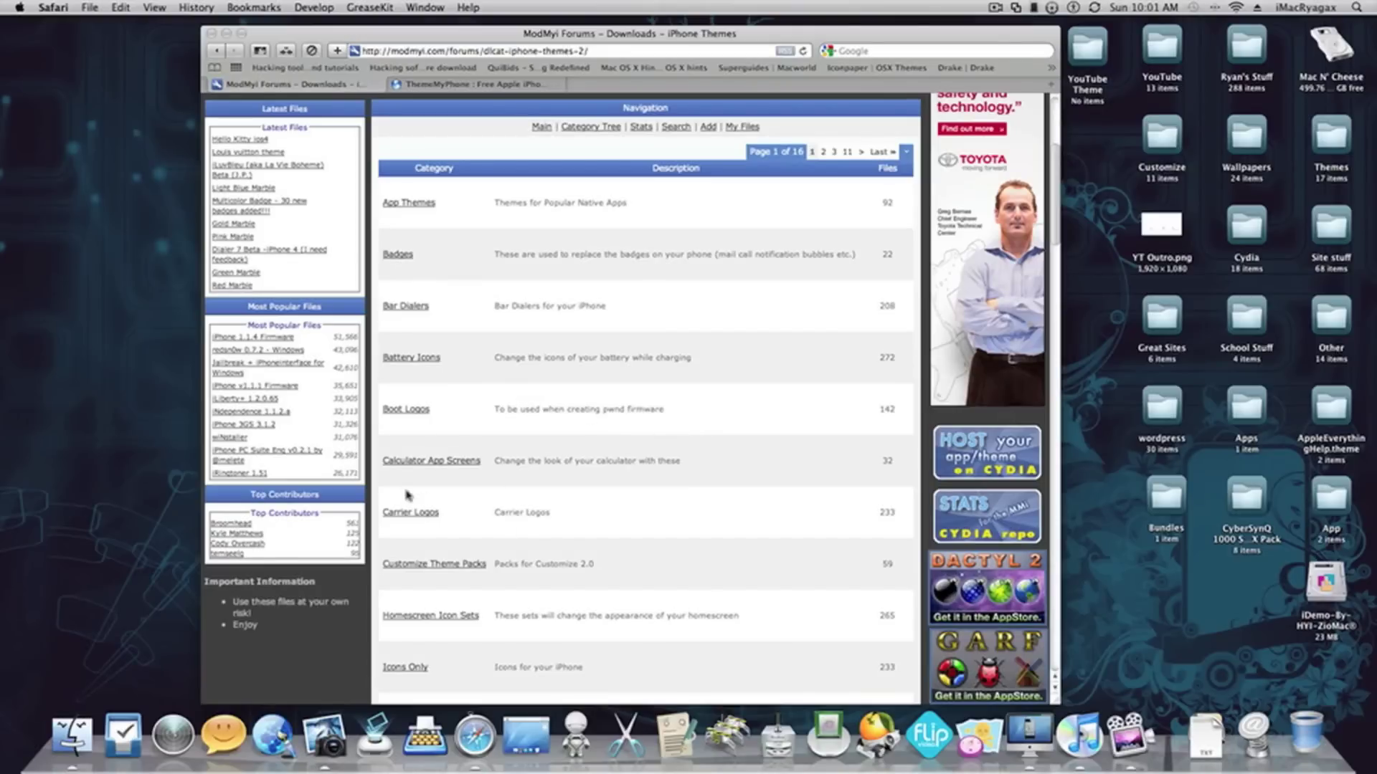
{"action": "scroll", "coordinate": [407, 491], "scroll_direction": "down", "scroll_amount": 1}
{"action": "scroll", "coordinate": [389, 509], "scroll_direction": "down", "scroll_amount": 15}
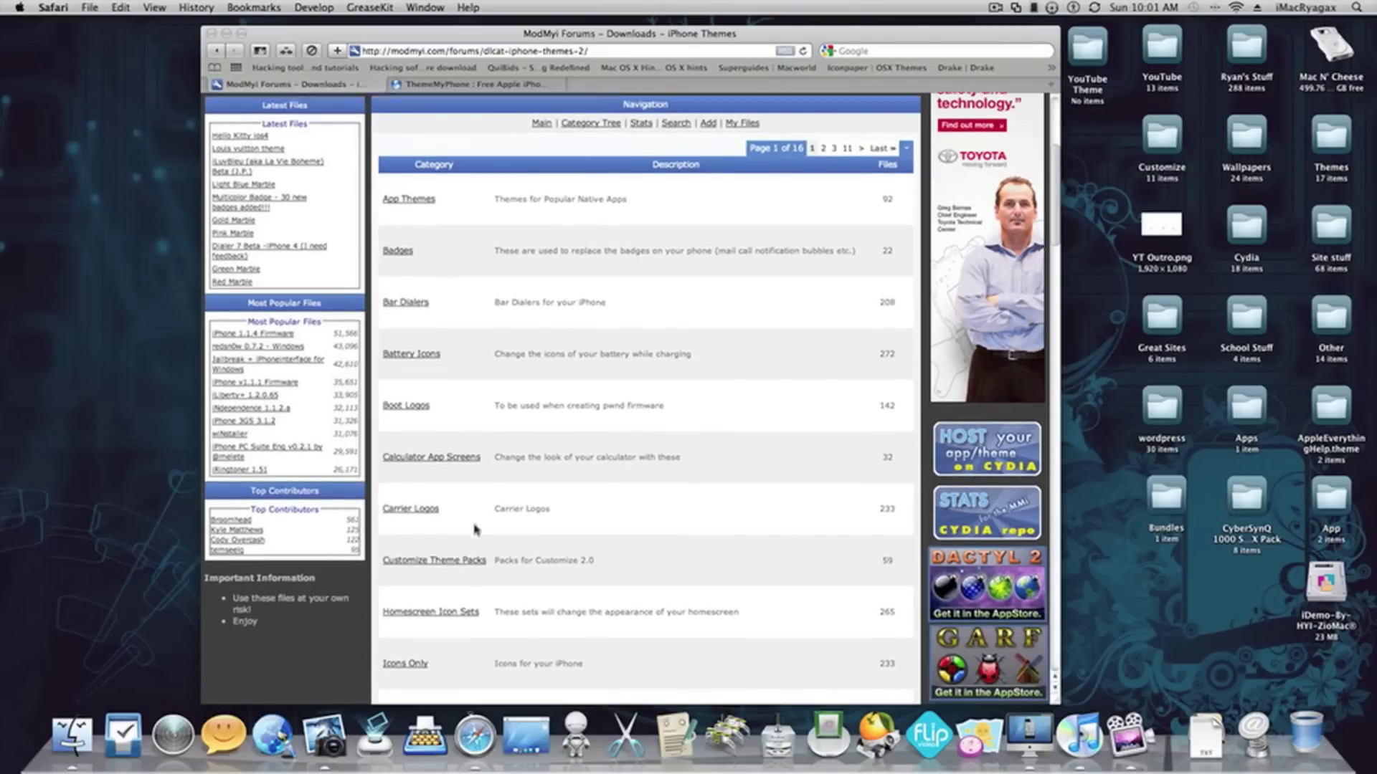
{"action": "scroll", "coordinate": [474, 529], "scroll_direction": "up", "scroll_amount": 20}
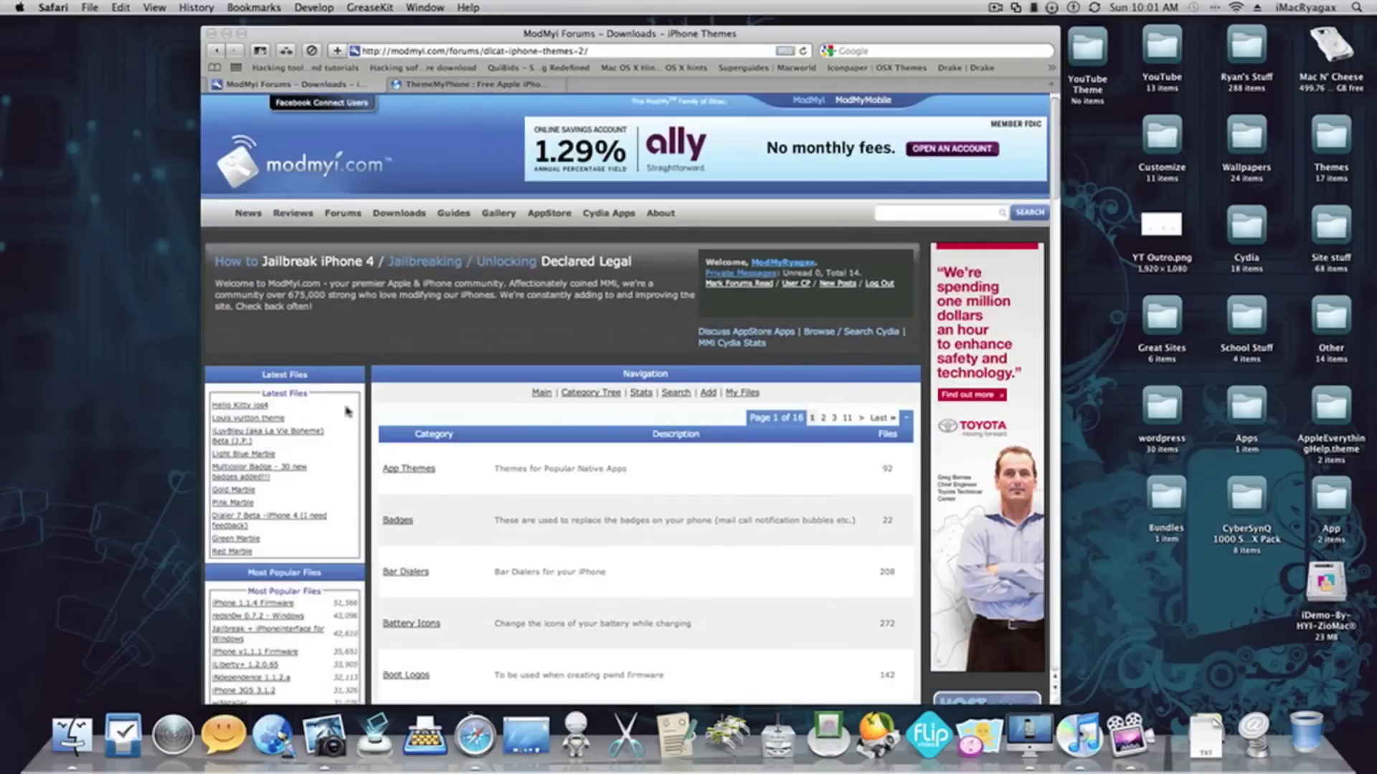
On ThemeMyPhone, browse the Abstract wallpapers and open the Bubbly Bubbles image
{"action": "left_click", "coordinate": [495, 84]}
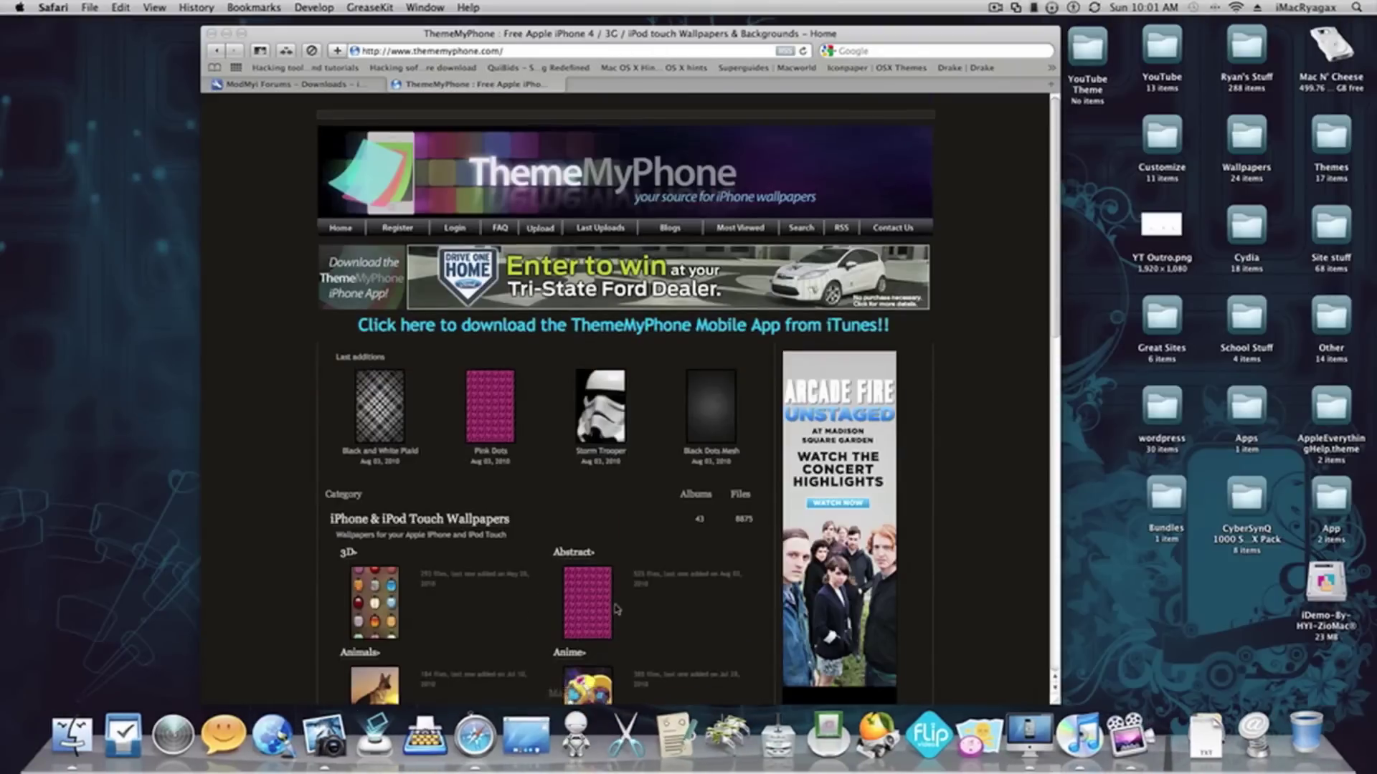
{"action": "scroll", "coordinate": [544, 394], "scroll_direction": "down", "scroll_amount": 10}
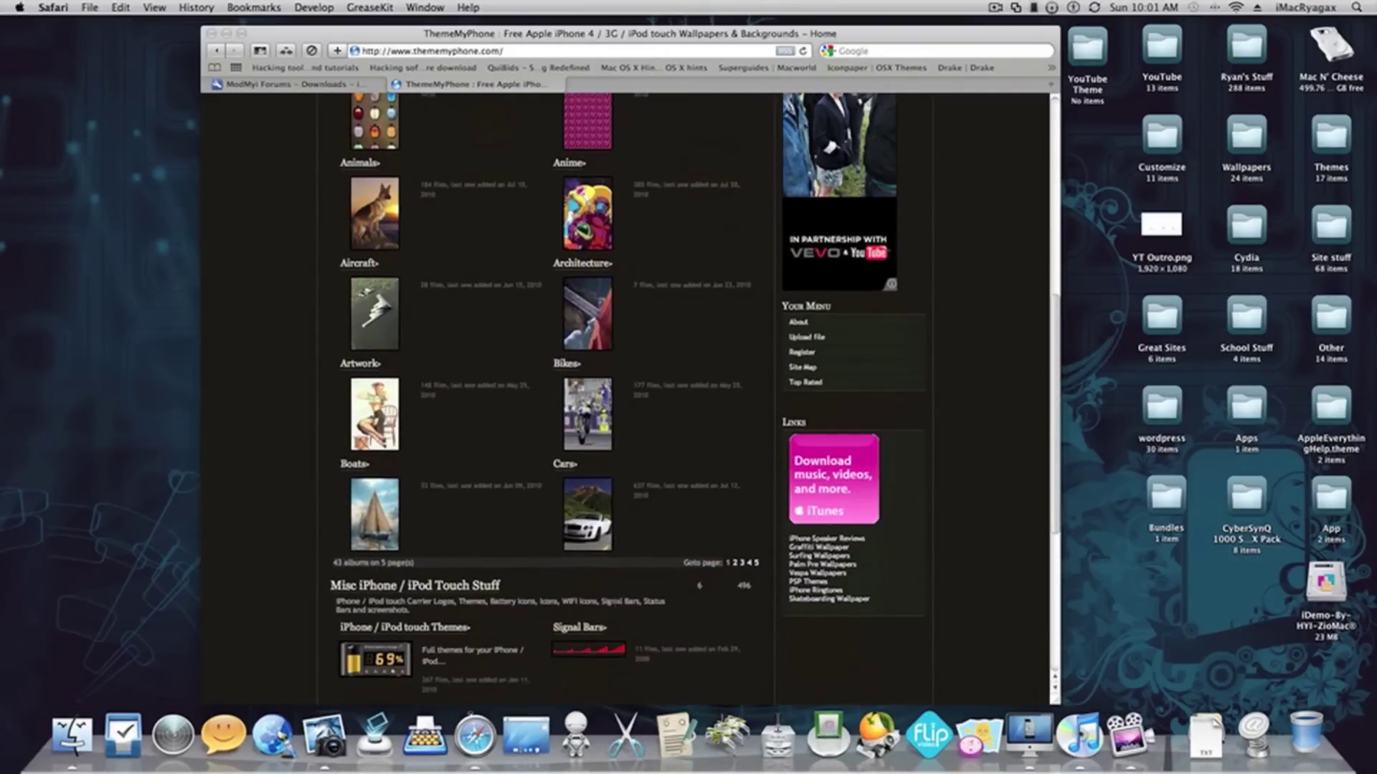
{"action": "scroll", "coordinate": [545, 395], "scroll_direction": "down", "scroll_amount": 10}
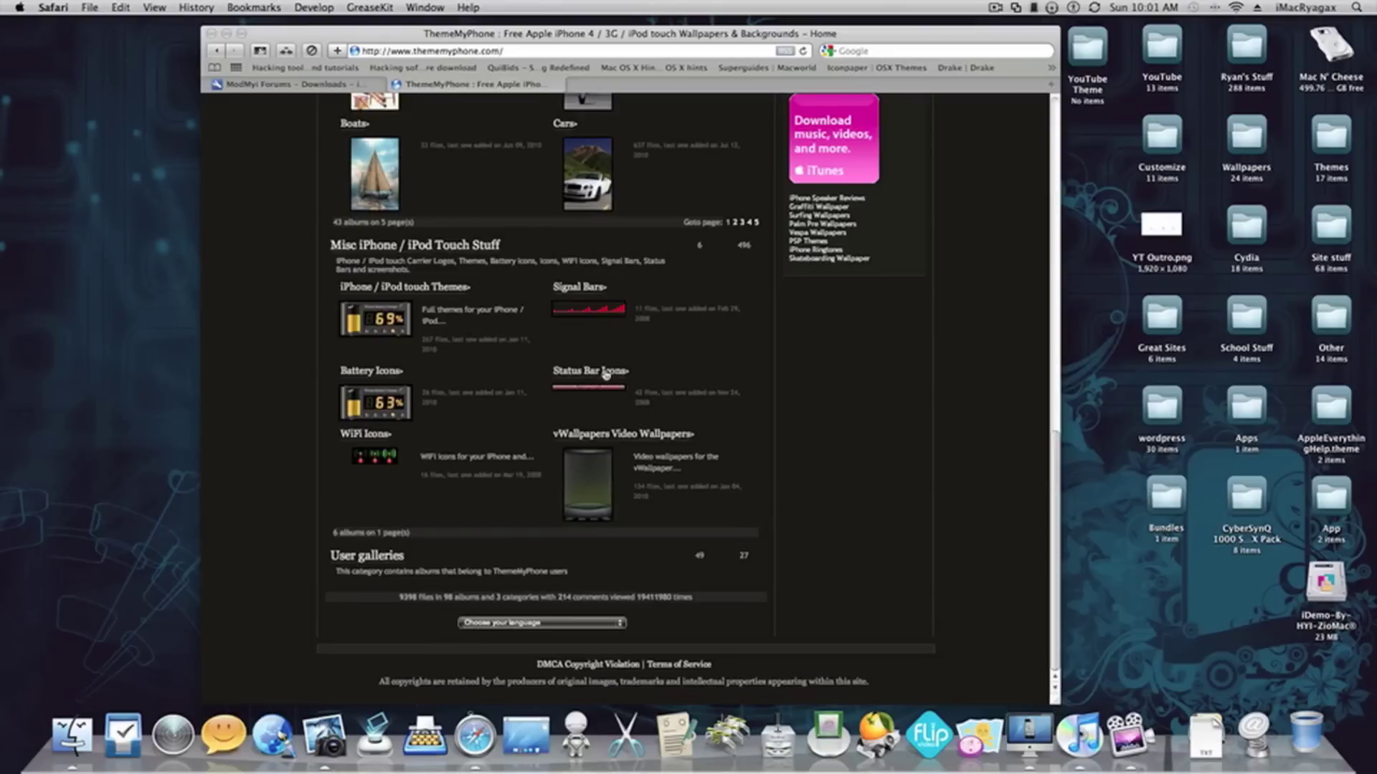
{"action": "scroll", "coordinate": [447, 418], "scroll_direction": "up", "scroll_amount": 15}
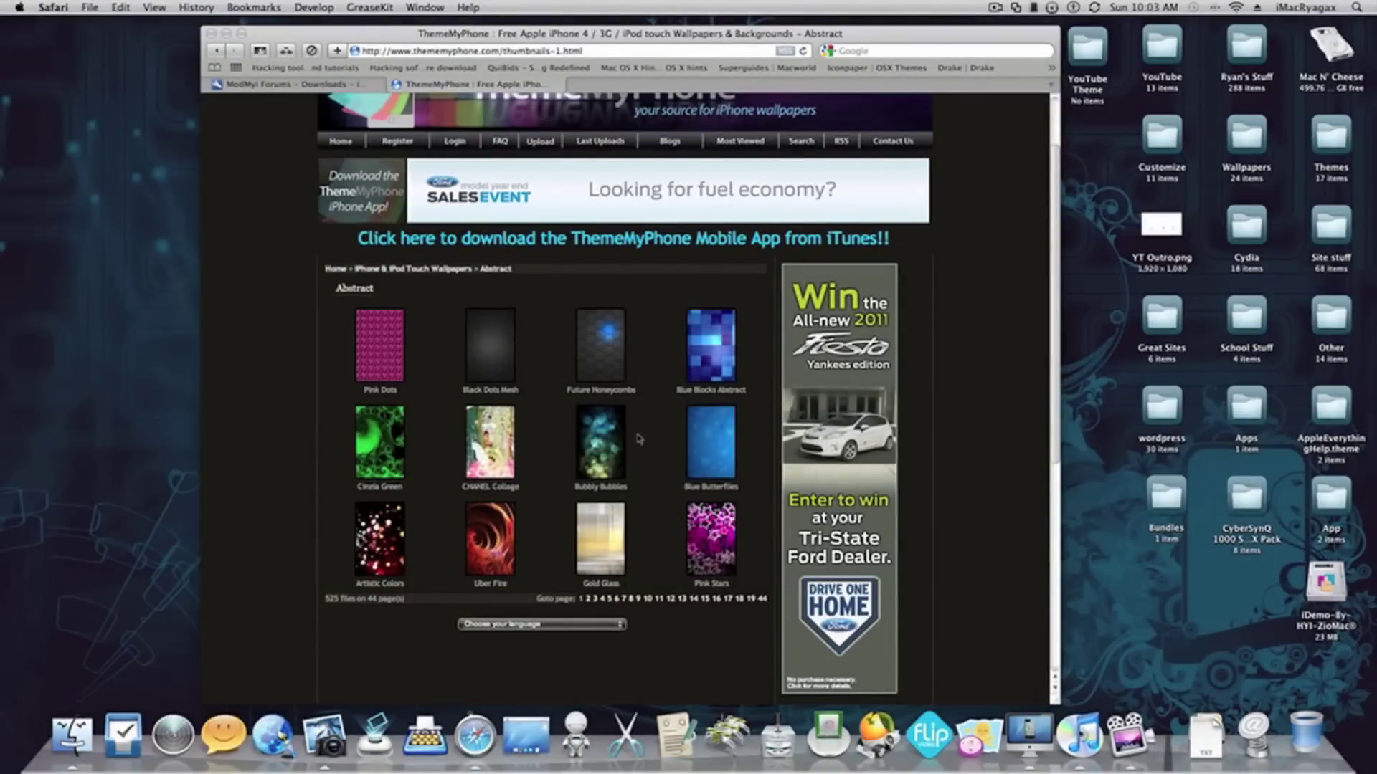
{"action": "left_click", "coordinate": [587, 444]}
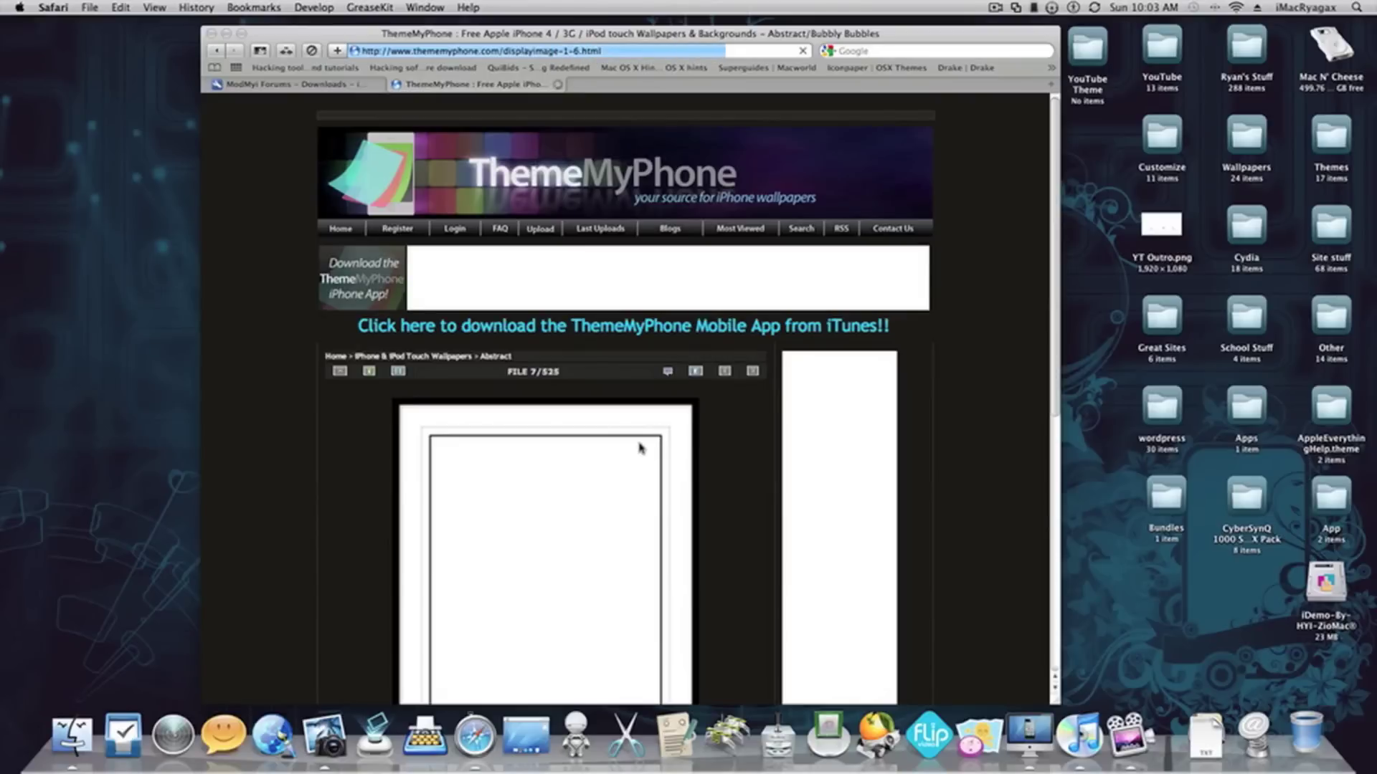
{"action": "scroll", "coordinate": [638, 445], "scroll_direction": "down", "scroll_amount": 3}
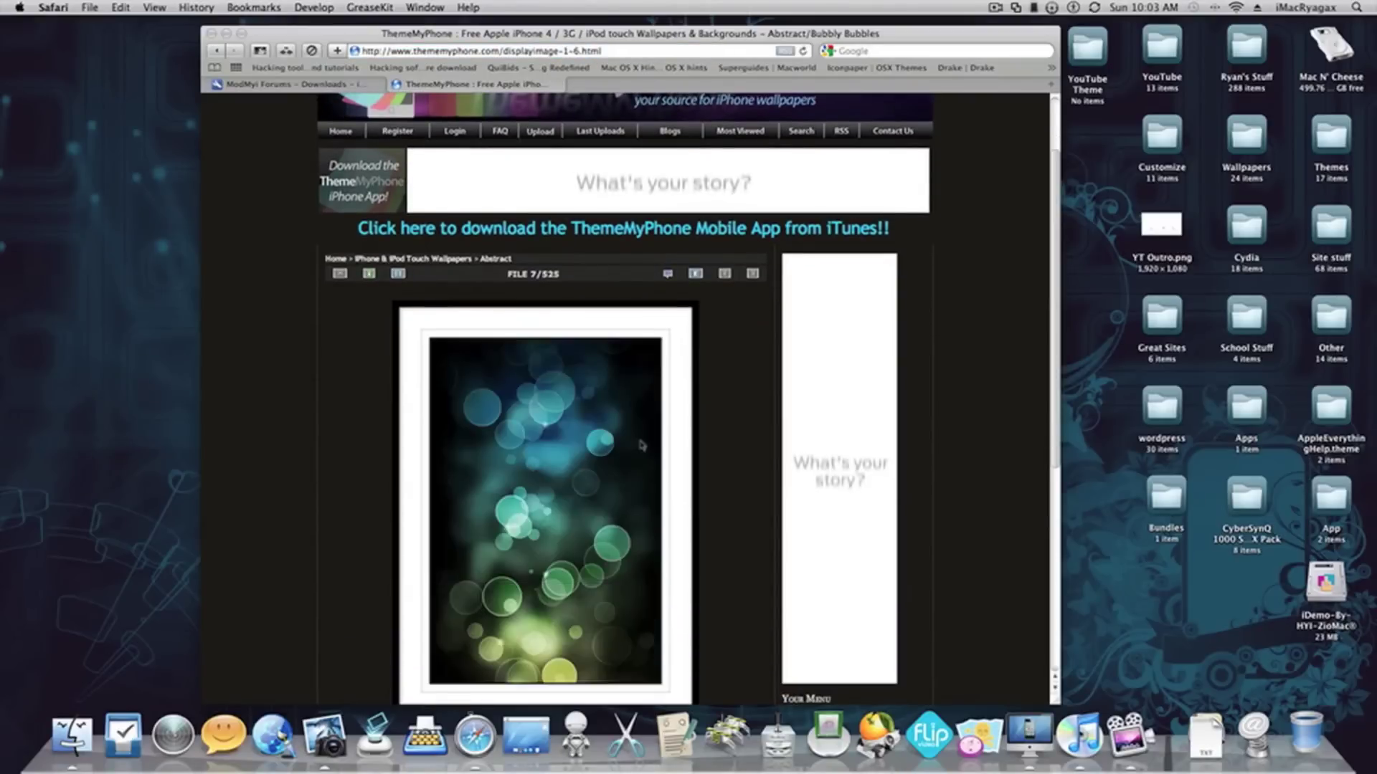
{"action": "right_click", "coordinate": [565, 455]}
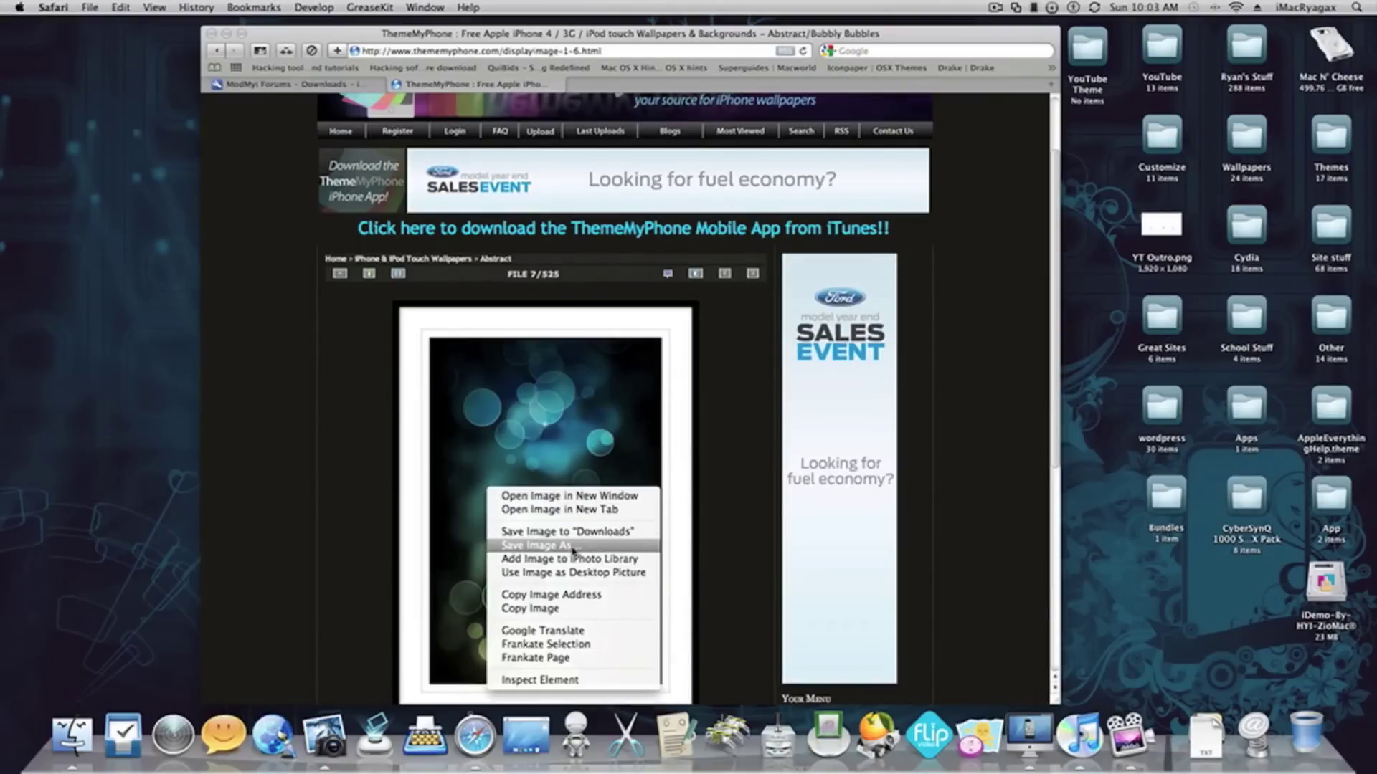
Export the Bubbly Bubbles image to the Desktop as 'Wallpaper' and minimize Safari
{"action": "left_click", "coordinate": [566, 546]}
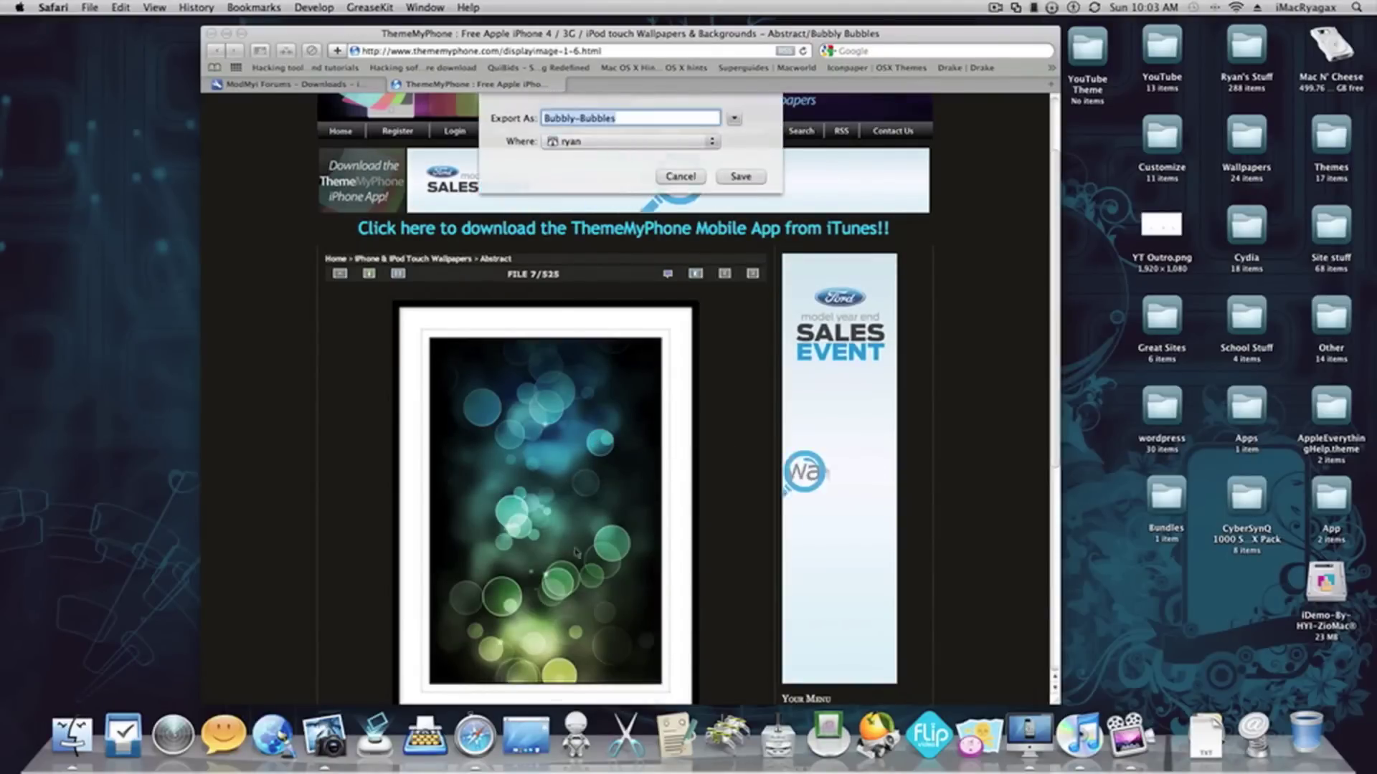
{"action": "left_click", "coordinate": [574, 141]}
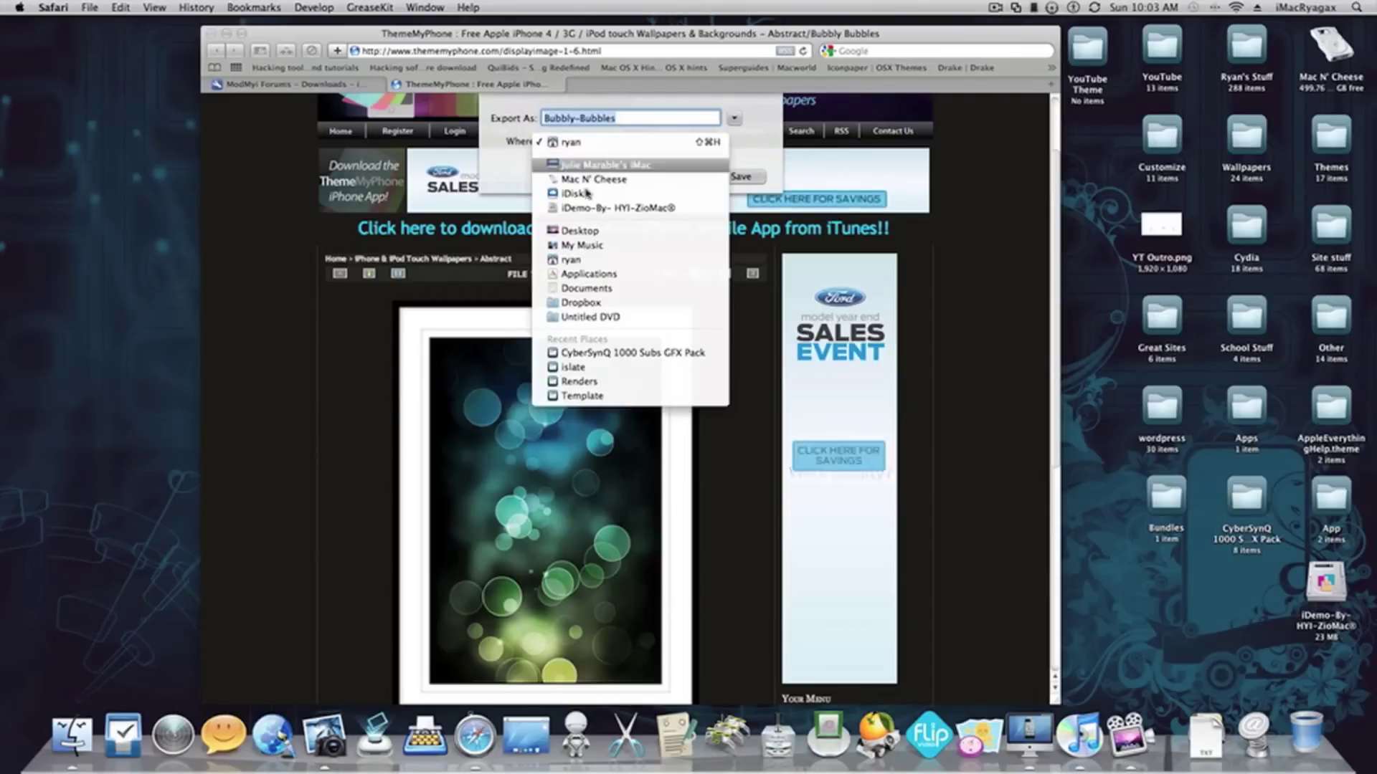
{"action": "left_click", "coordinate": [572, 231]}
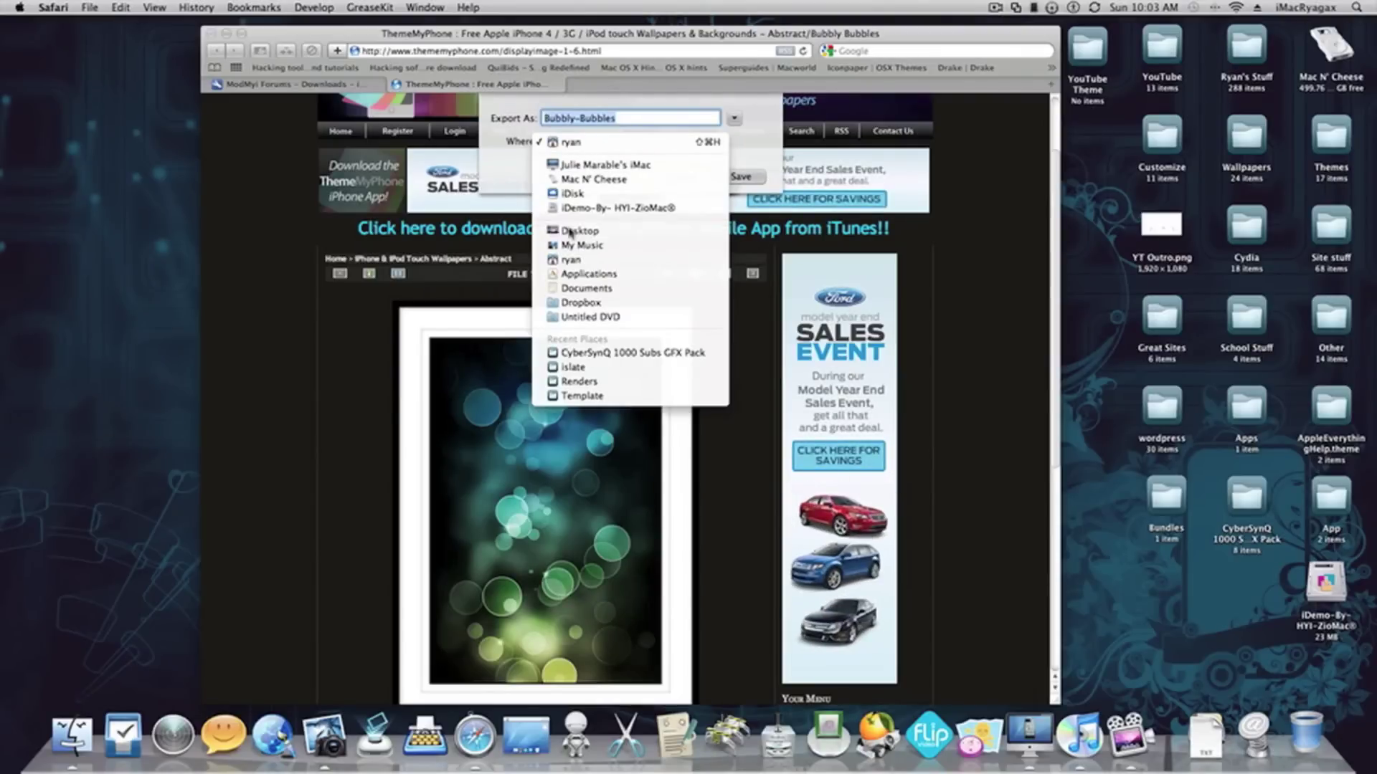
{"action": "left_click", "coordinate": [630, 121]}
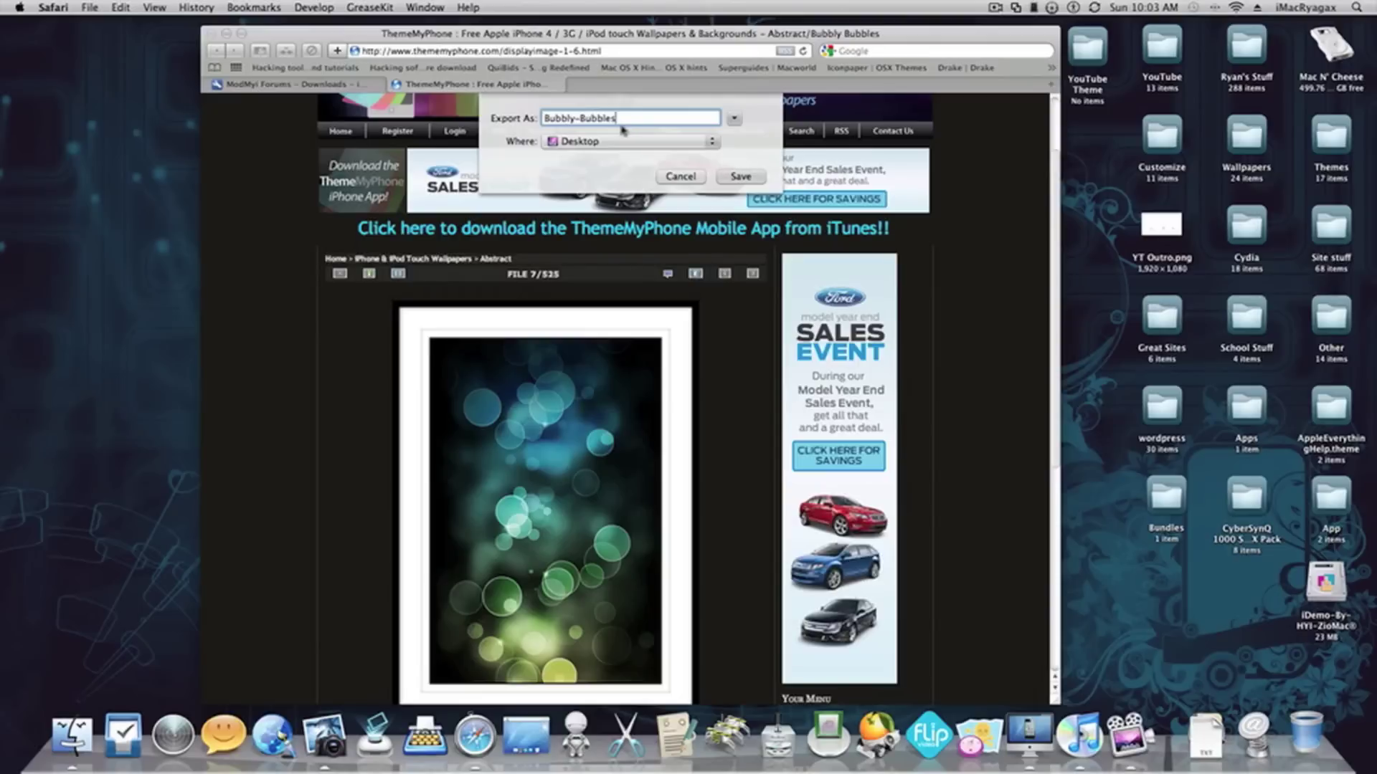
{"action": "key", "text": "super+a"}
{"action": "key", "text": "BackSpace"}
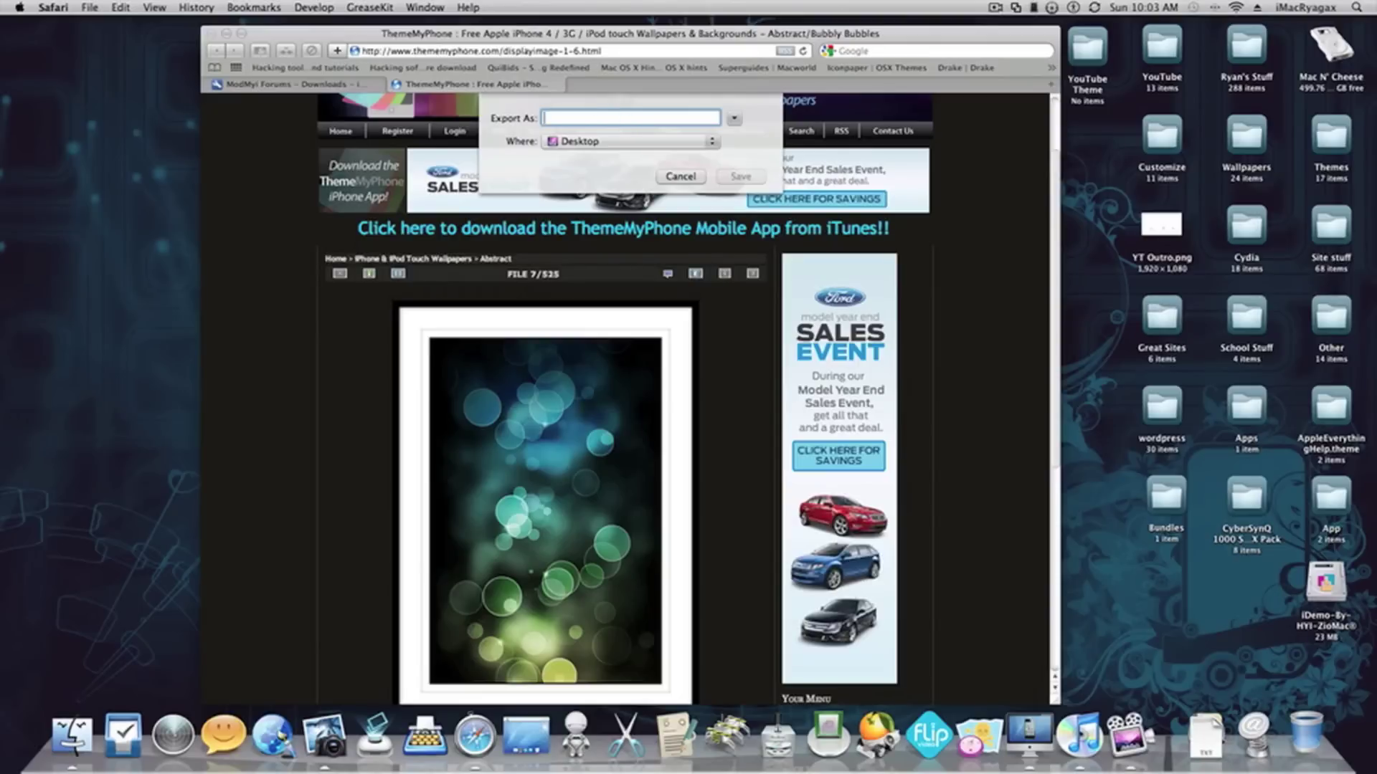
{"action": "type", "text": "Wallpaper"}
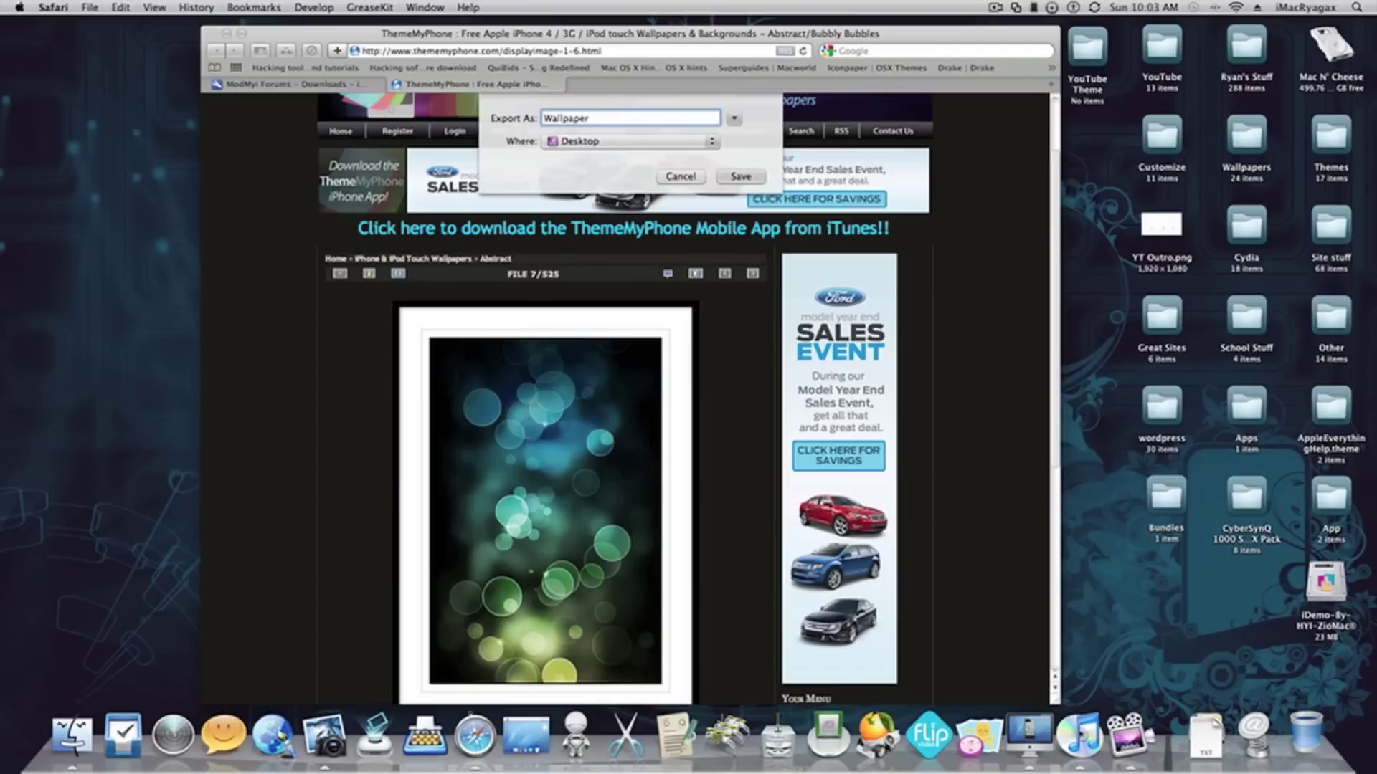
{"action": "key", "text": "Return"}
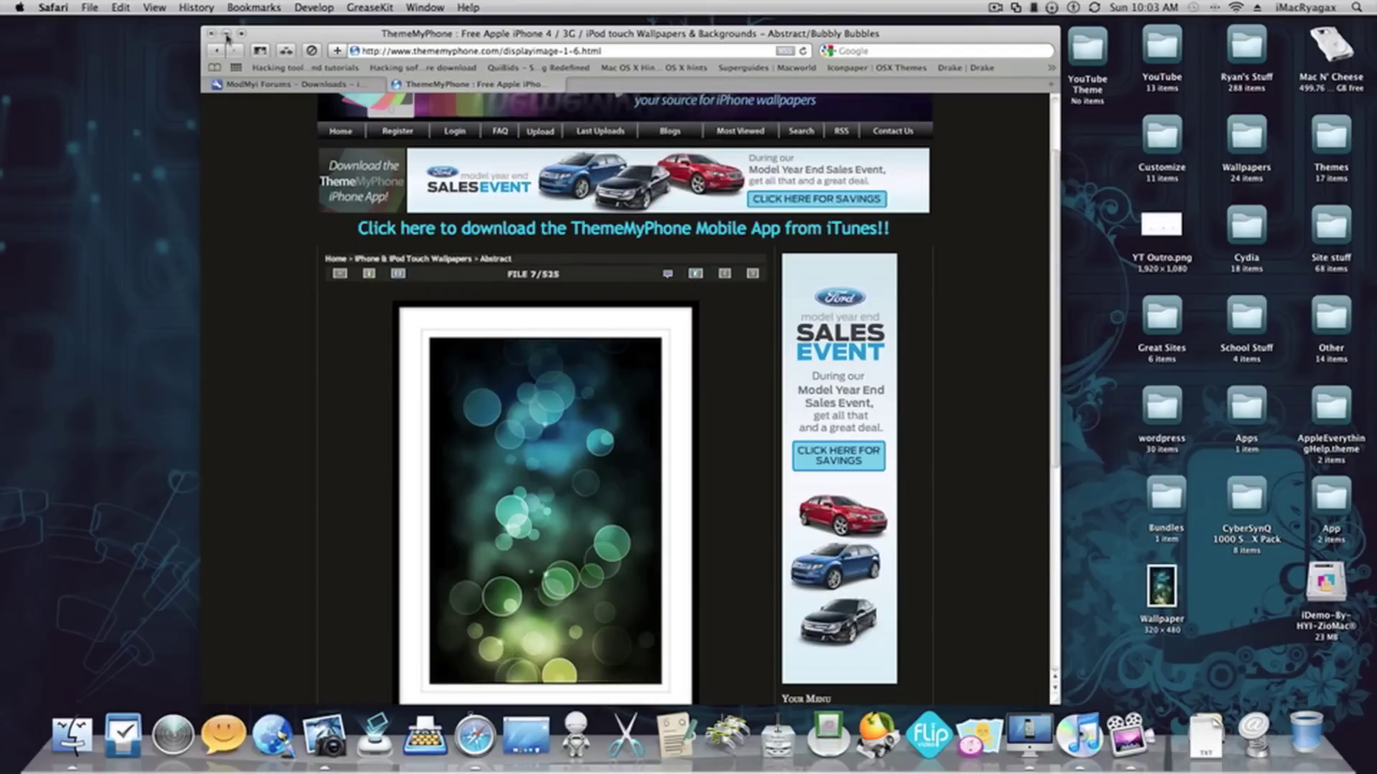
{"action": "left_click", "coordinate": [227, 33]}
{"action": "left_click_drag", "start_coordinate": [1168, 606], "coordinate": [993, 204]}
Open the YouTube Theme folder and drop the Wallpaper image into it
{"action": "left_click", "coordinate": [1104, 48]}
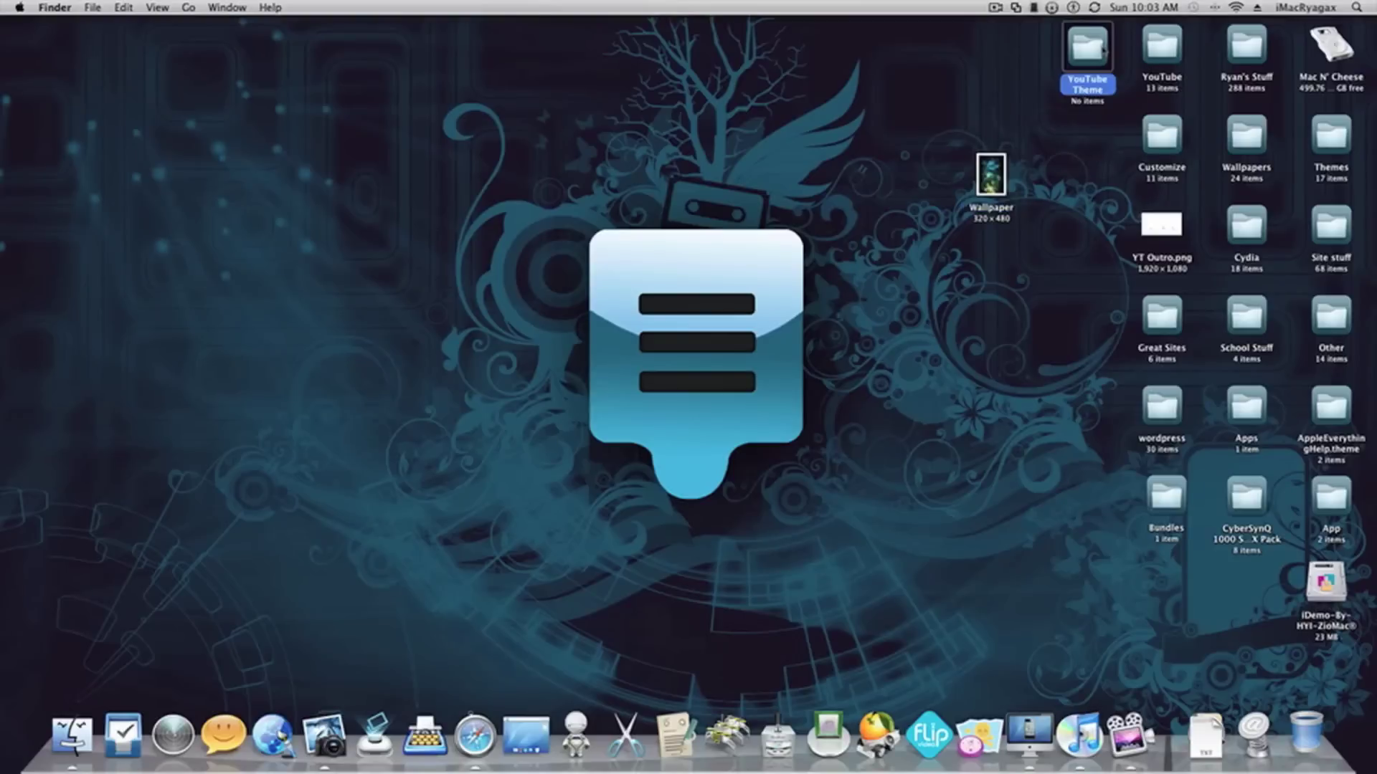
{"action": "right_click", "coordinate": [1095, 49]}
{"action": "left_click", "coordinate": [1108, 55]}
{"action": "left_click_drag", "start_coordinate": [993, 183], "coordinate": [599, 197]}
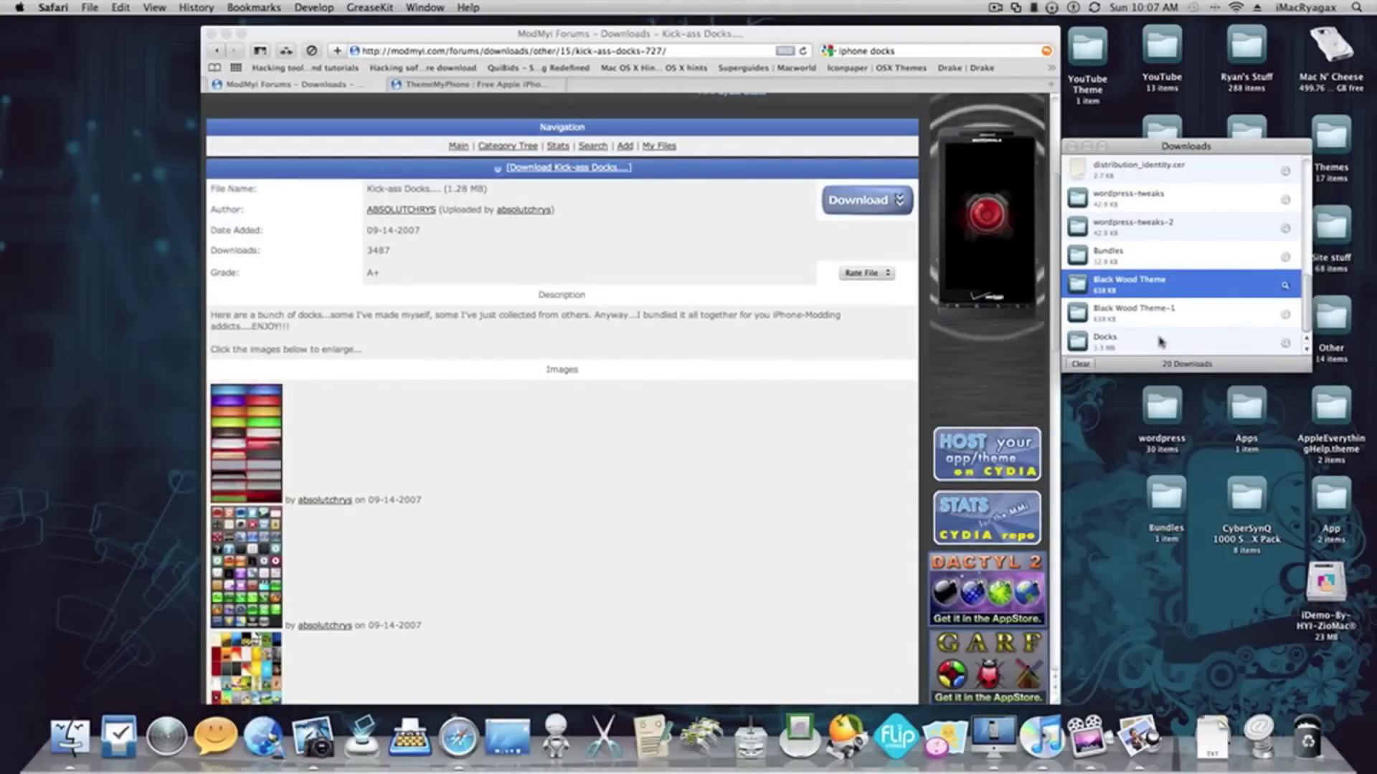
{"action": "right_click", "coordinate": [1146, 351]}
Reveal the Docks download in Finder, move it onto the desktop, and open it
{"action": "left_click", "coordinate": [1176, 361]}
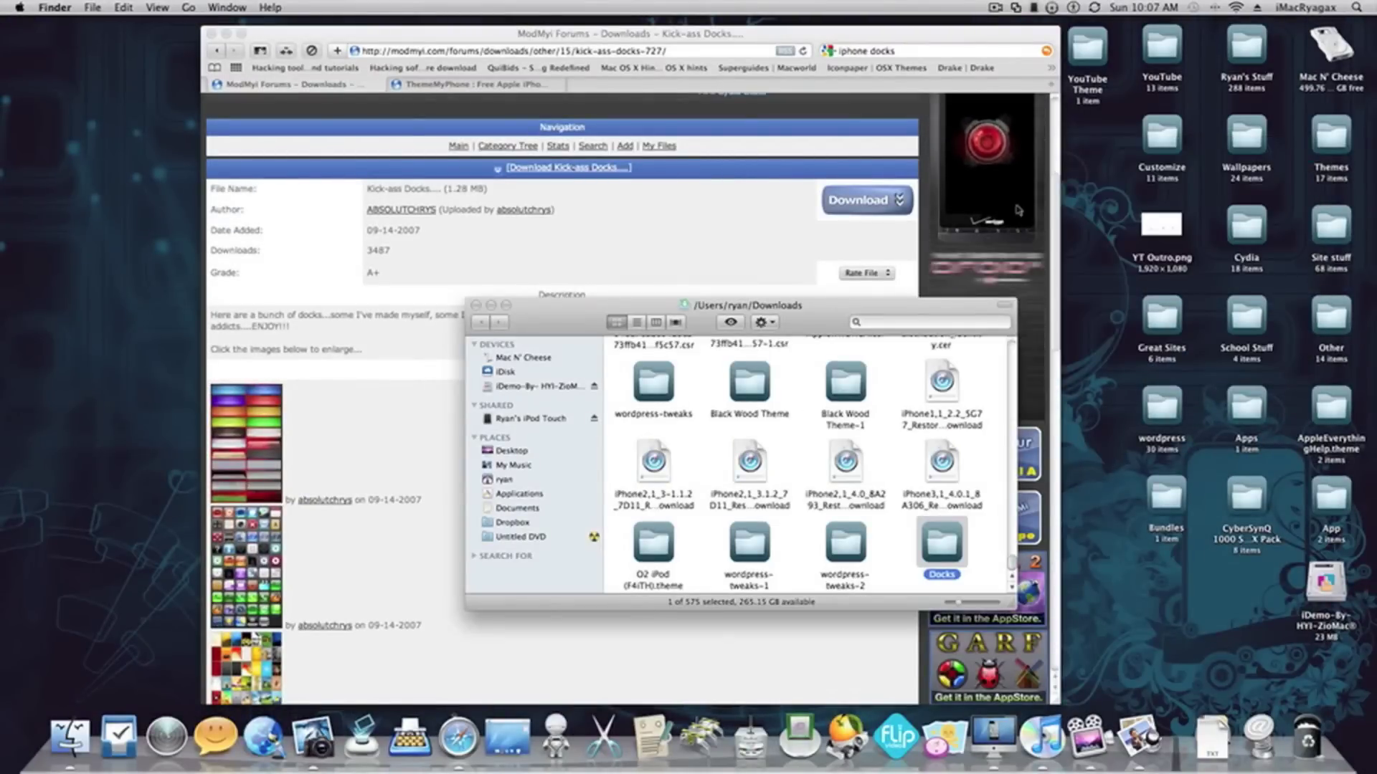
{"action": "left_click", "coordinate": [226, 33]}
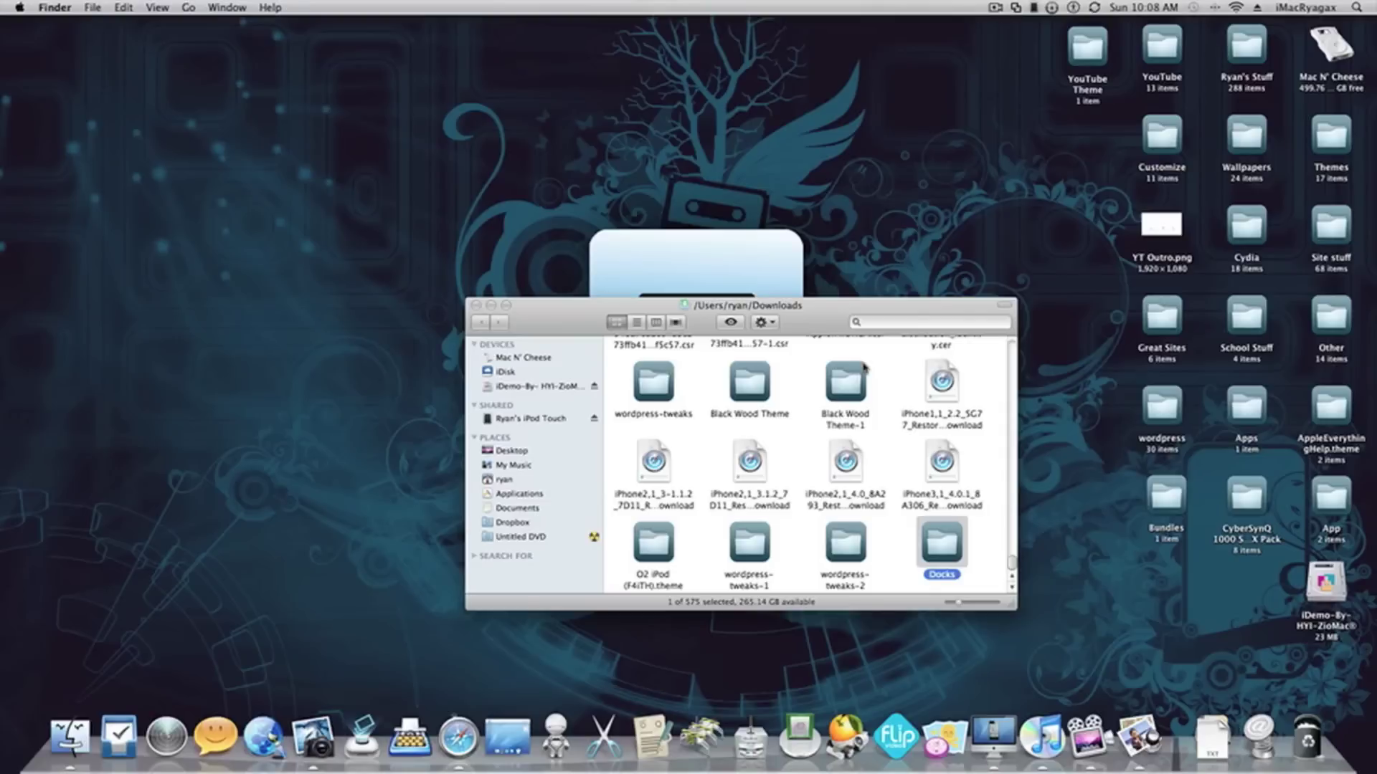
{"action": "left_click_drag", "start_coordinate": [948, 561], "coordinate": [1090, 154]}
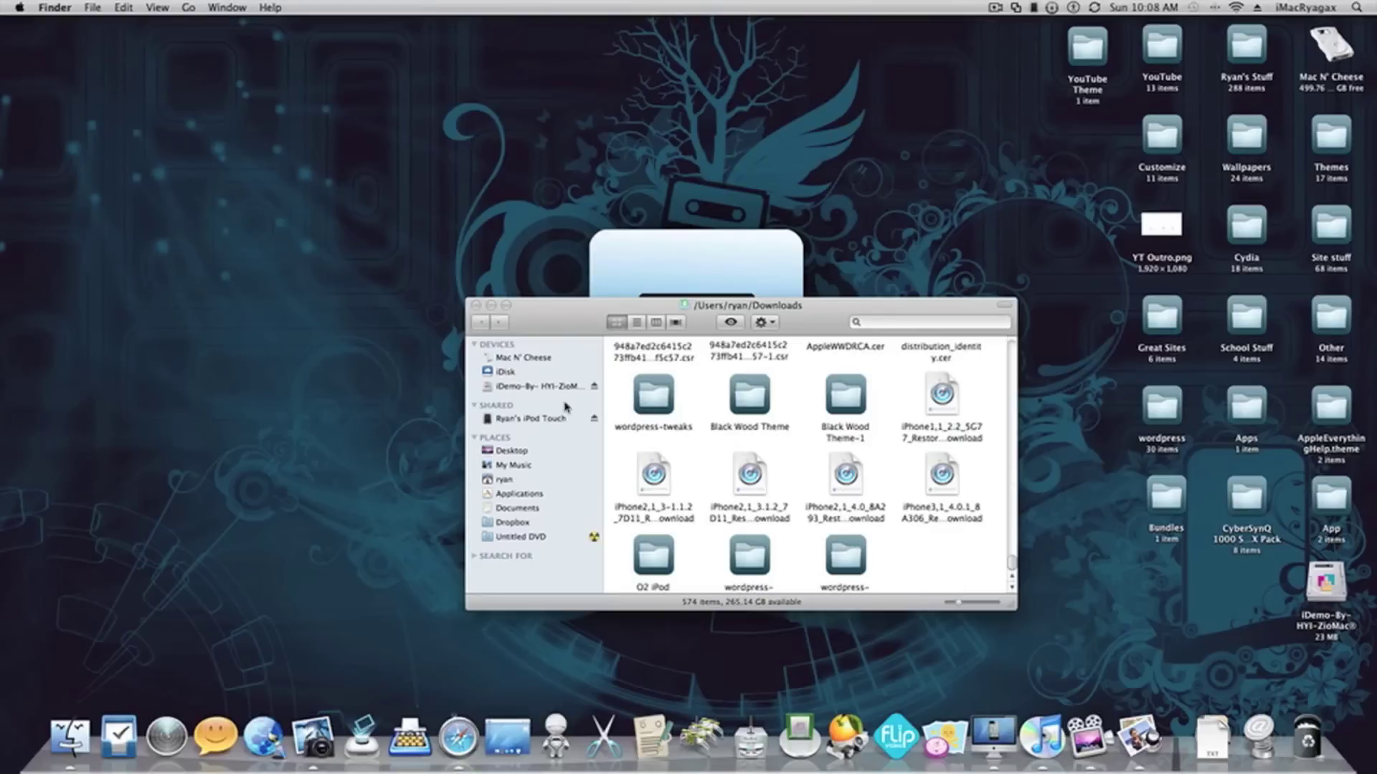
{"action": "left_click", "coordinate": [477, 304]}
{"action": "right_click", "coordinate": [1077, 139]}
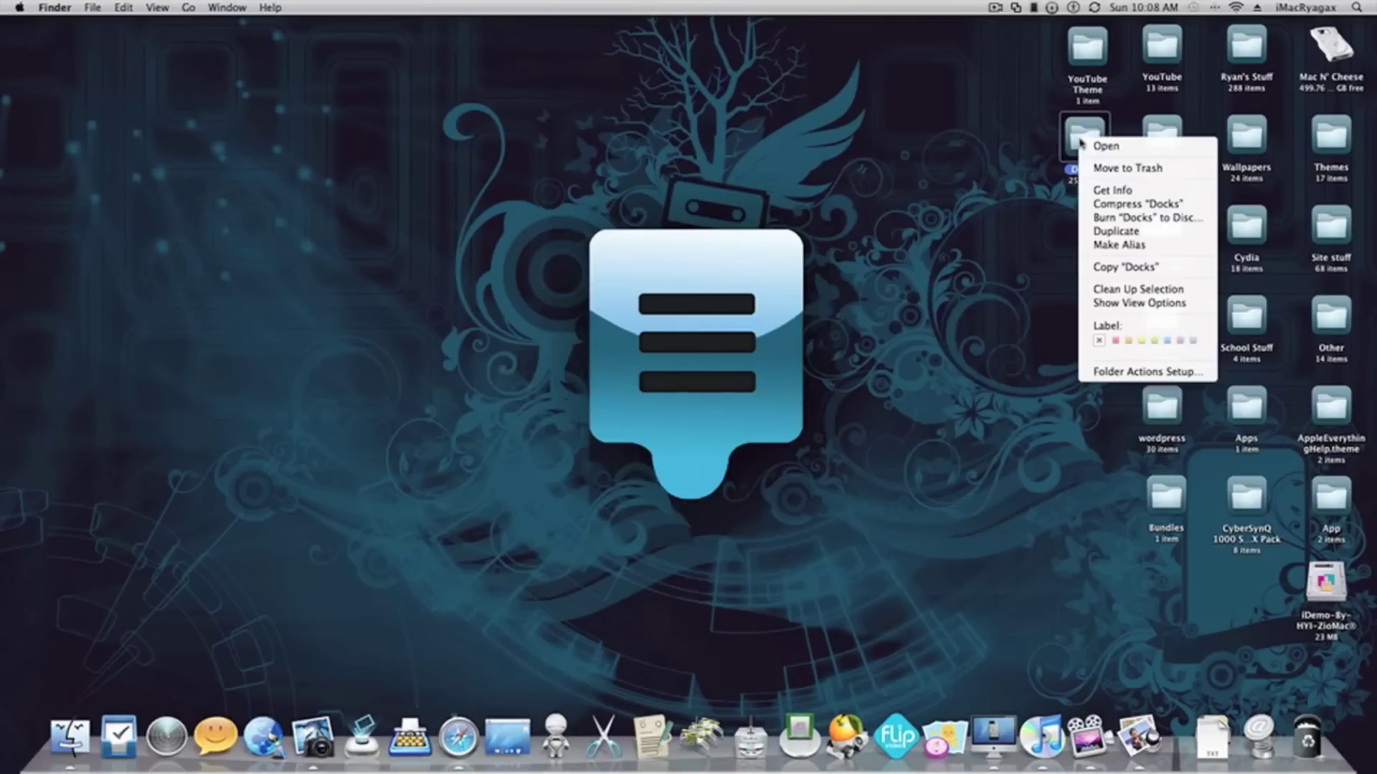
{"action": "left_click", "coordinate": [1094, 148]}
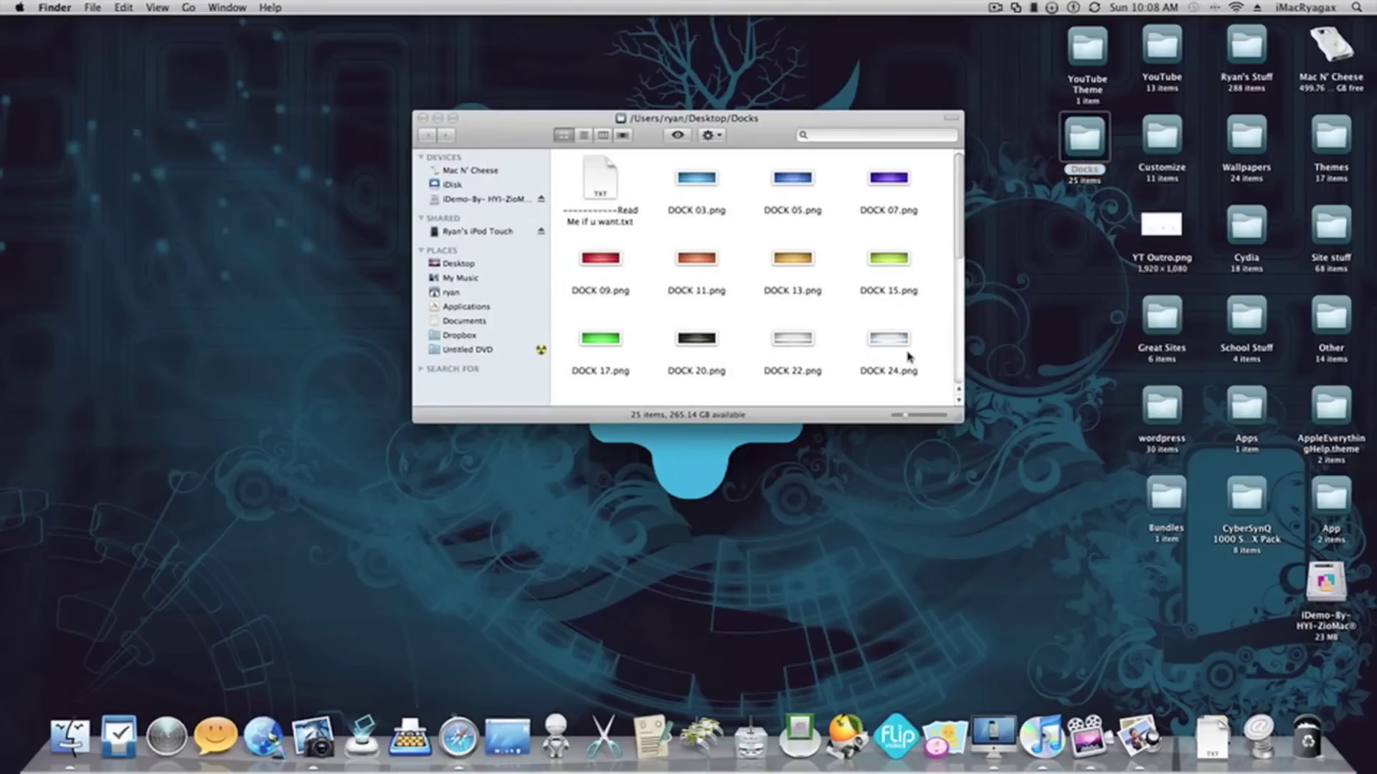
Drag DOCK 03.png from the Docks window into the opened YouTube Theme window
{"action": "scroll", "coordinate": [909, 357], "scroll_direction": "down", "scroll_amount": 2}
{"action": "scroll", "coordinate": [870, 351], "scroll_direction": "up", "scroll_amount": 2}
{"action": "scroll", "coordinate": [710, 194], "scroll_direction": "down", "scroll_amount": 5}
{"action": "scroll", "coordinate": [839, 301], "scroll_direction": "up", "scroll_amount": 5}
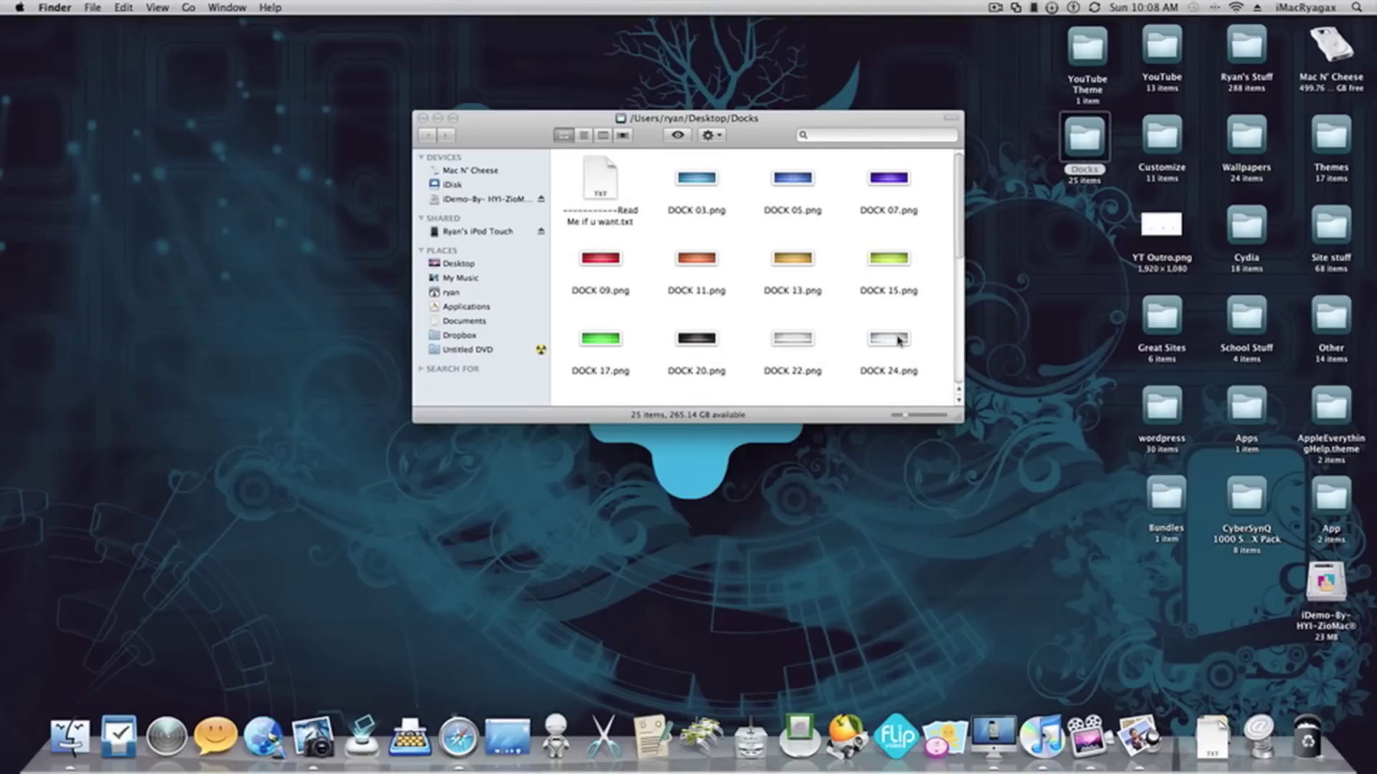
{"action": "left_click", "coordinate": [675, 188]}
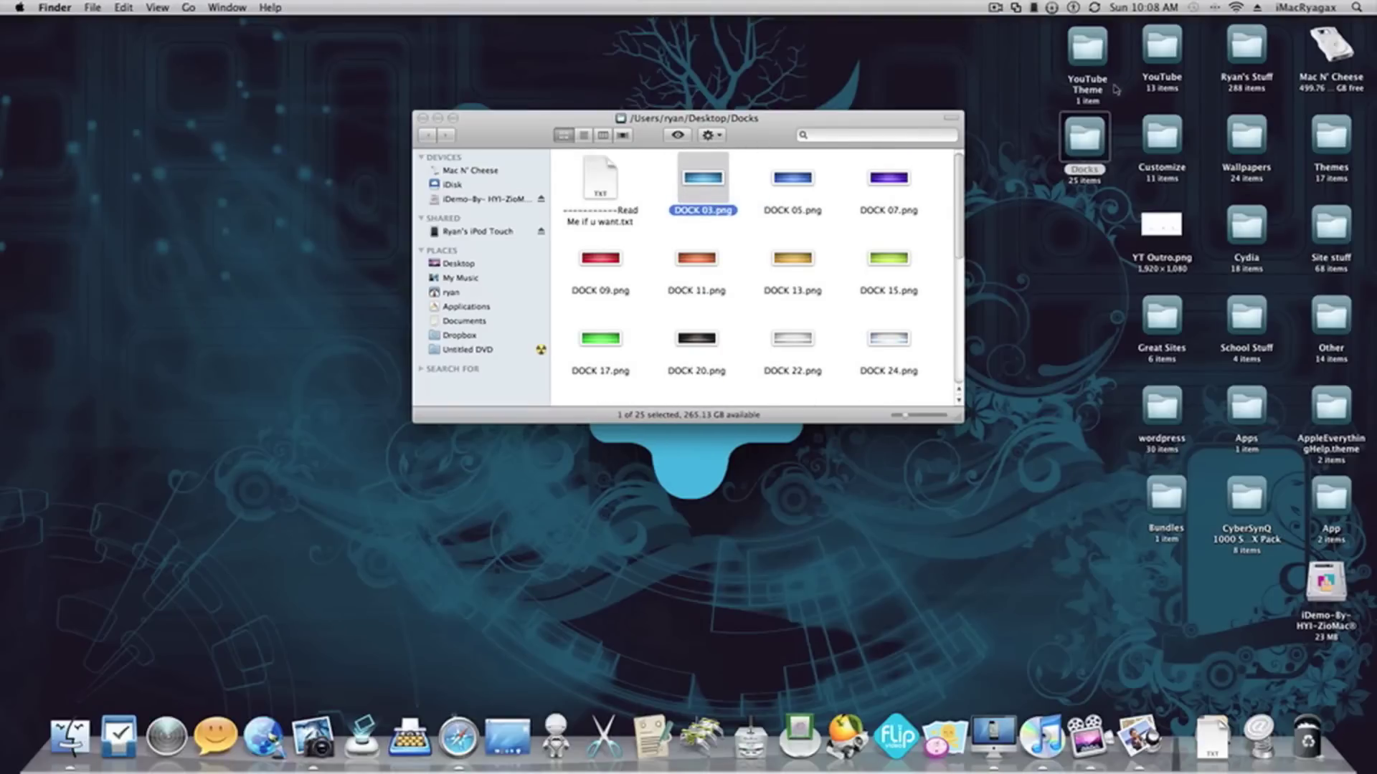
{"action": "right_click", "coordinate": [1095, 56]}
{"action": "left_click", "coordinate": [1118, 63]}
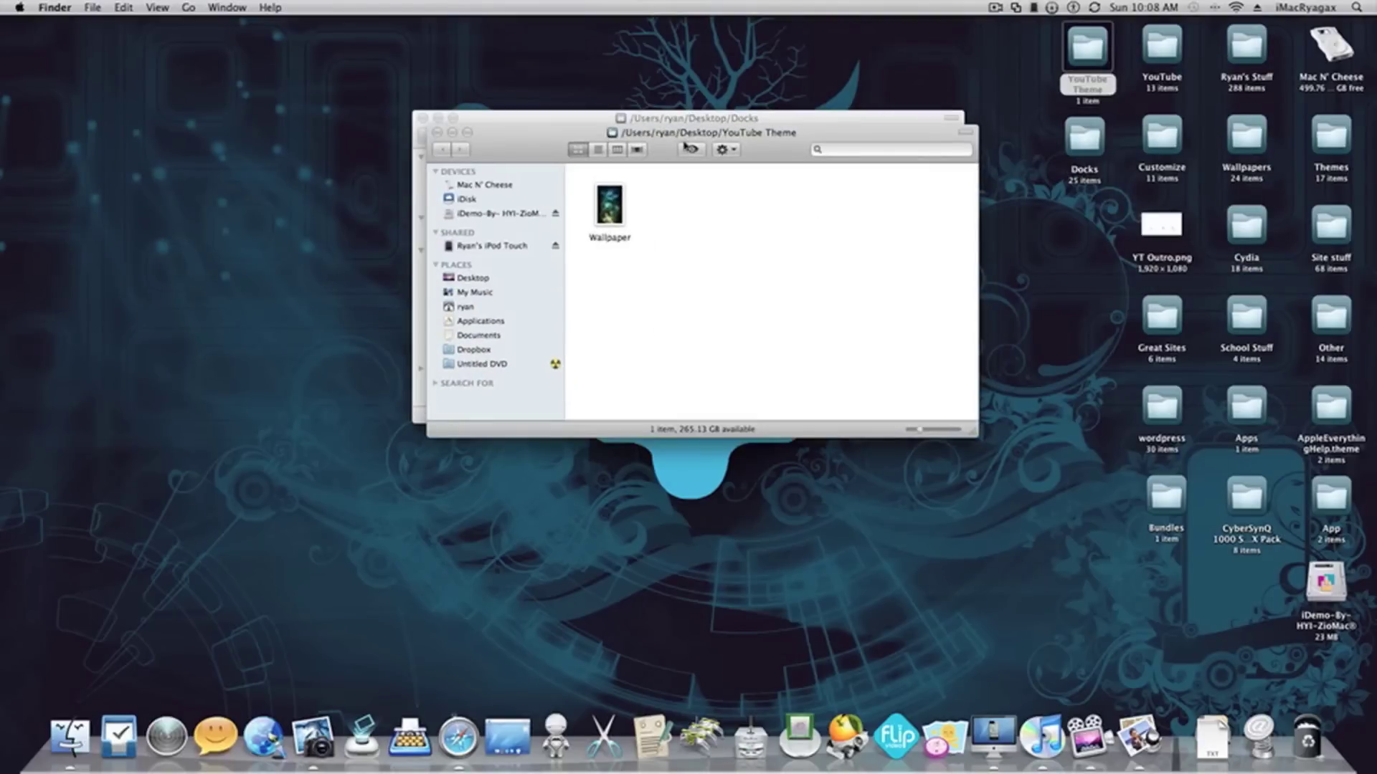
{"action": "left_click_drag", "start_coordinate": [754, 134], "coordinate": [849, 359]}
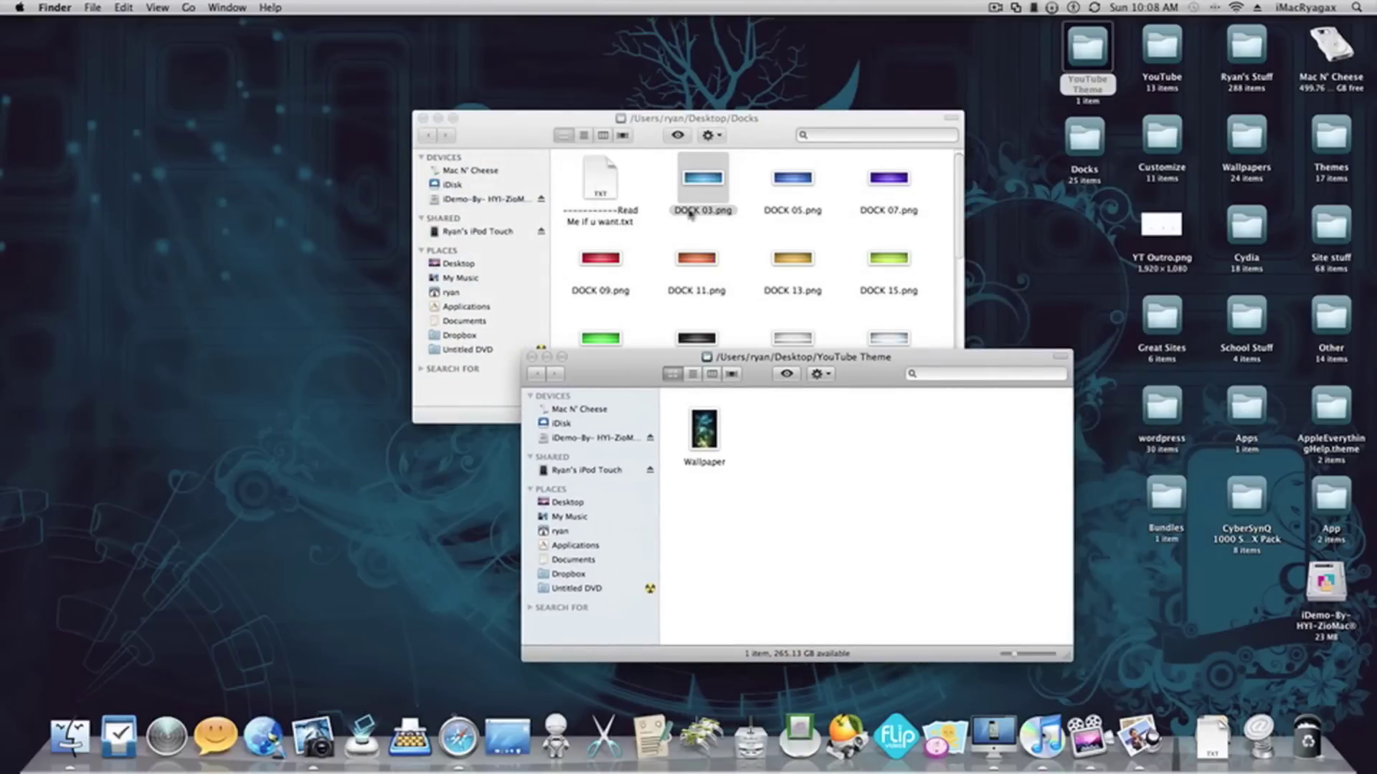
{"action": "left_click_drag", "start_coordinate": [697, 183], "coordinate": [781, 432]}
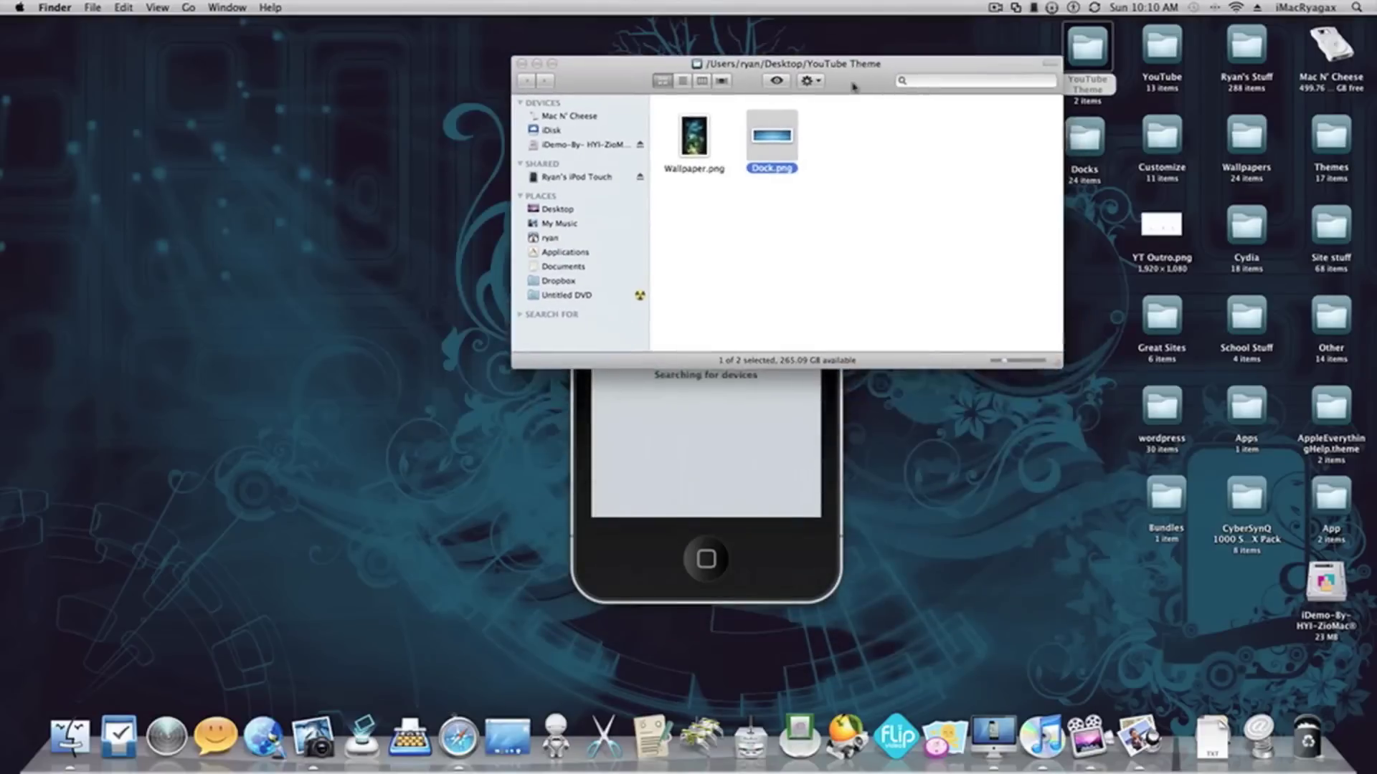
View Dock.png's info, then close the YouTube Theme and Docks windows
{"action": "right_click", "coordinate": [786, 255]}
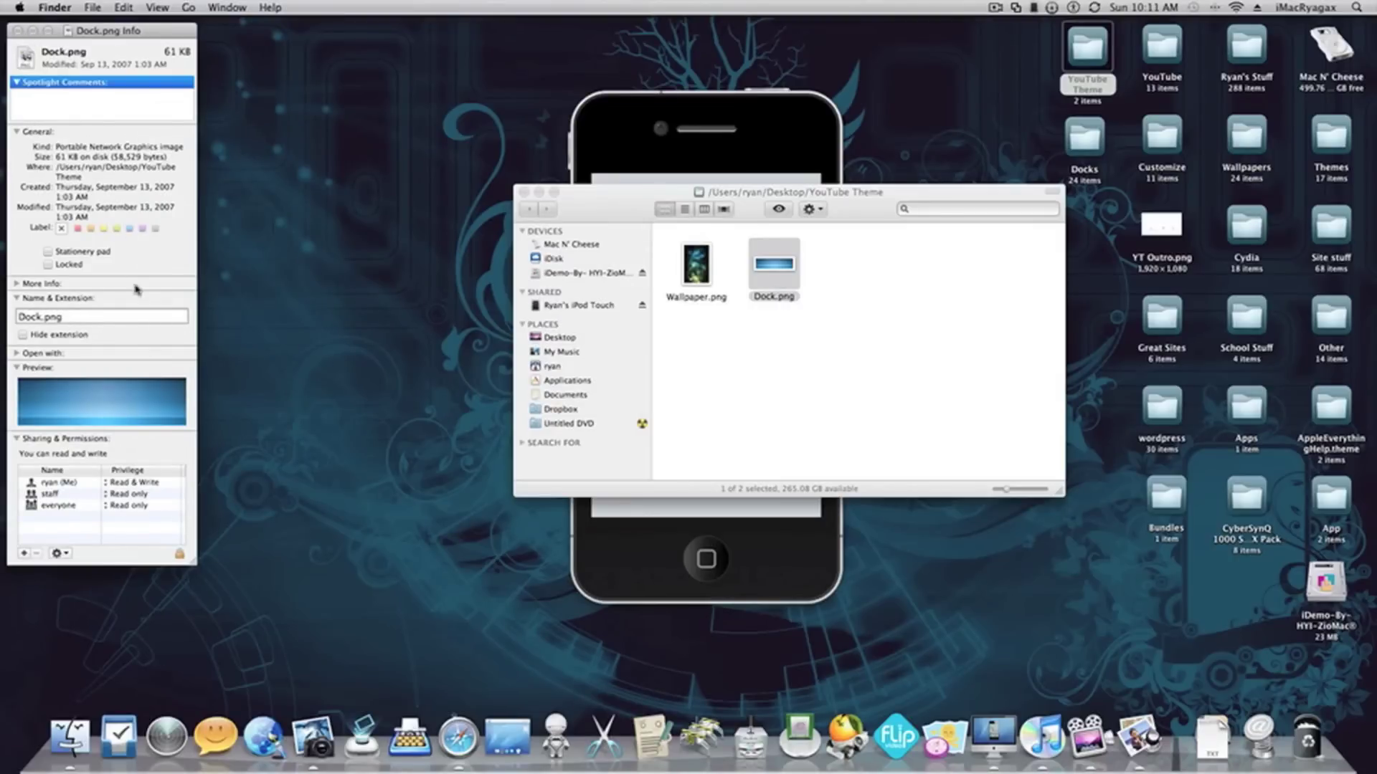
{"action": "left_click", "coordinate": [17, 31]}
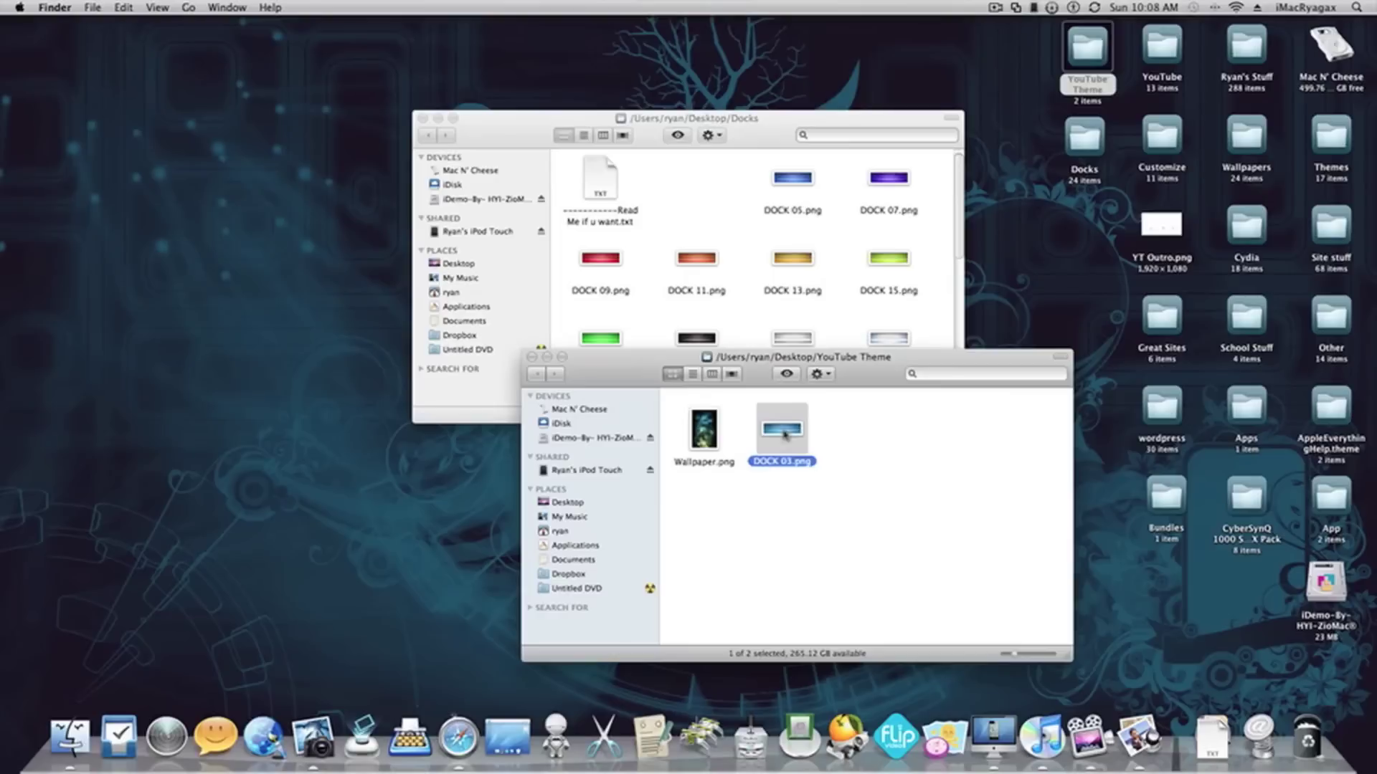
{"action": "left_click", "coordinate": [851, 465]}
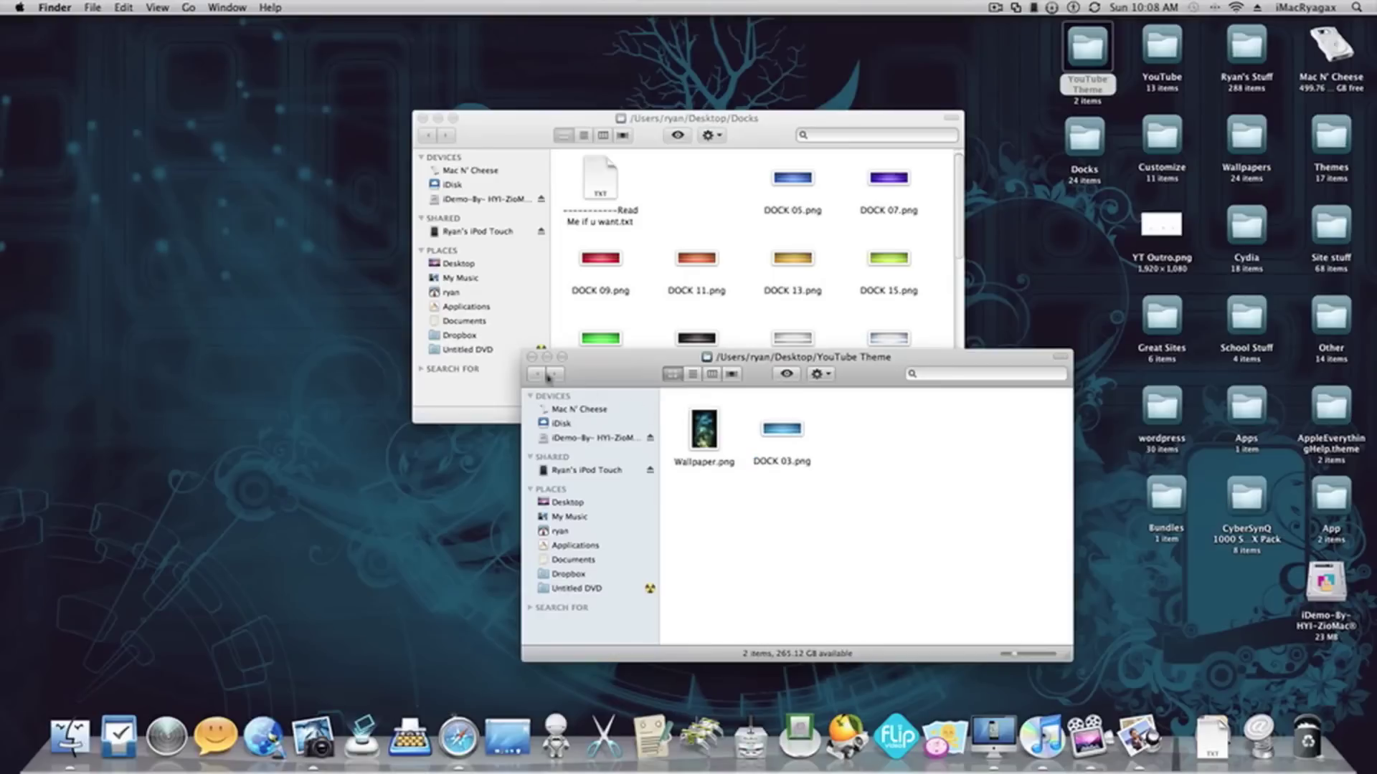
{"action": "left_click", "coordinate": [532, 356]}
{"action": "left_click", "coordinate": [423, 118]}
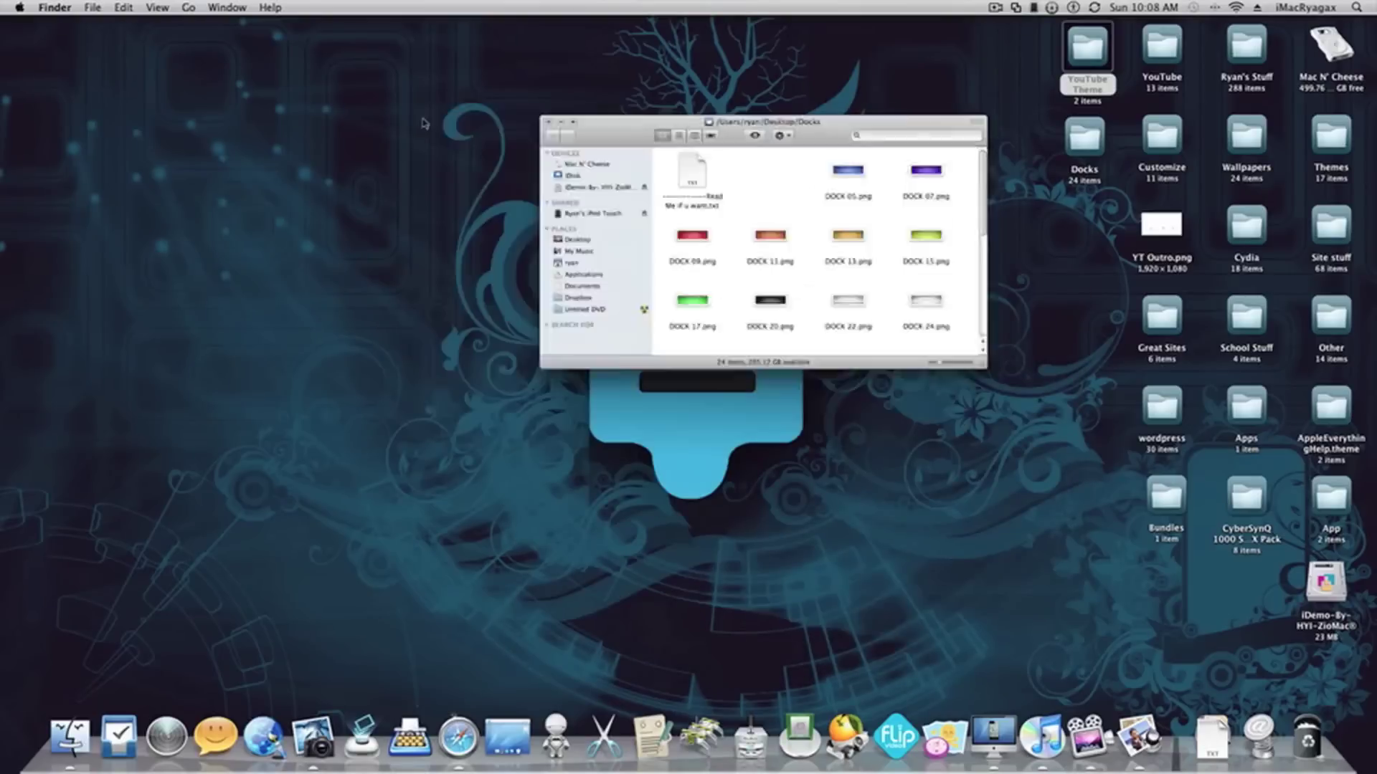
{"action": "left_click", "coordinate": [82, 728]}
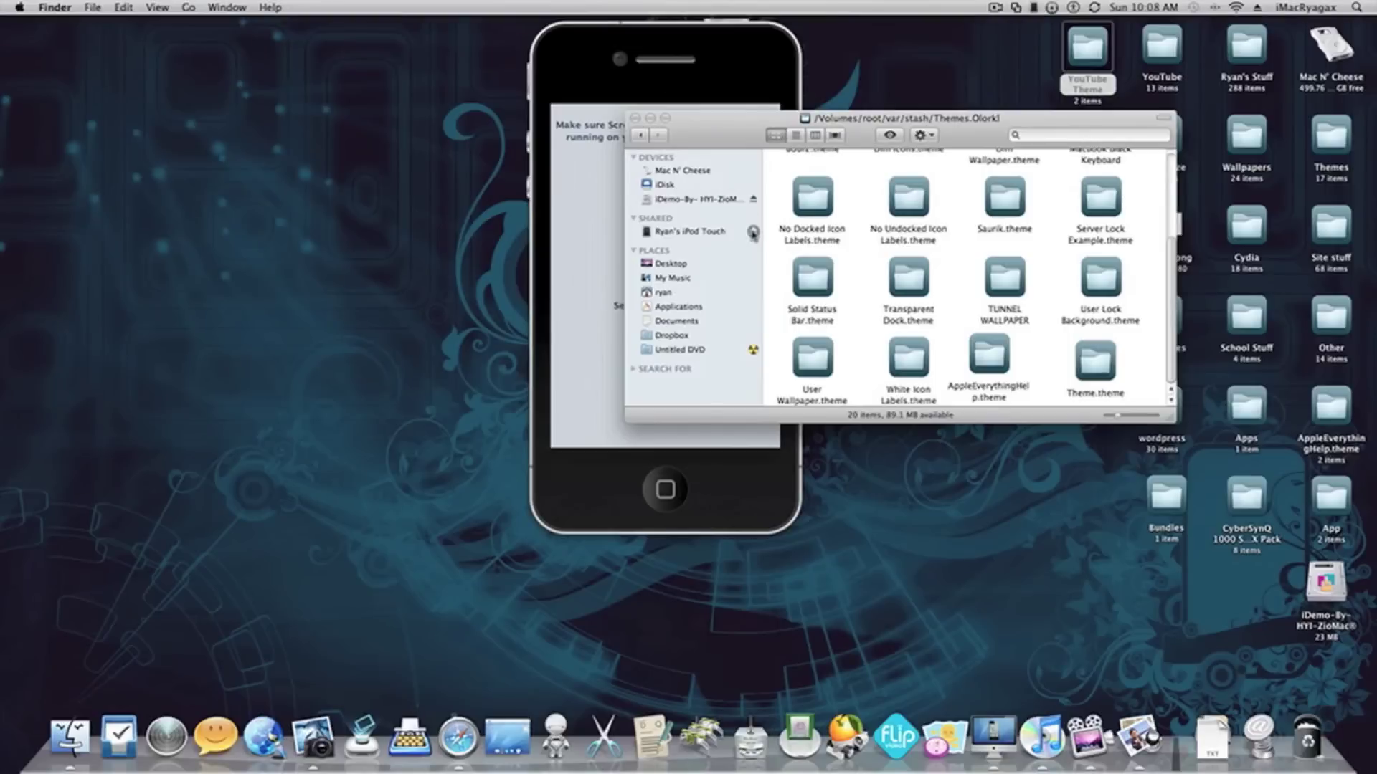
Connect to the shared iPod and open root > var > stash > Themes.Olorkl
{"action": "left_click", "coordinate": [699, 231]}
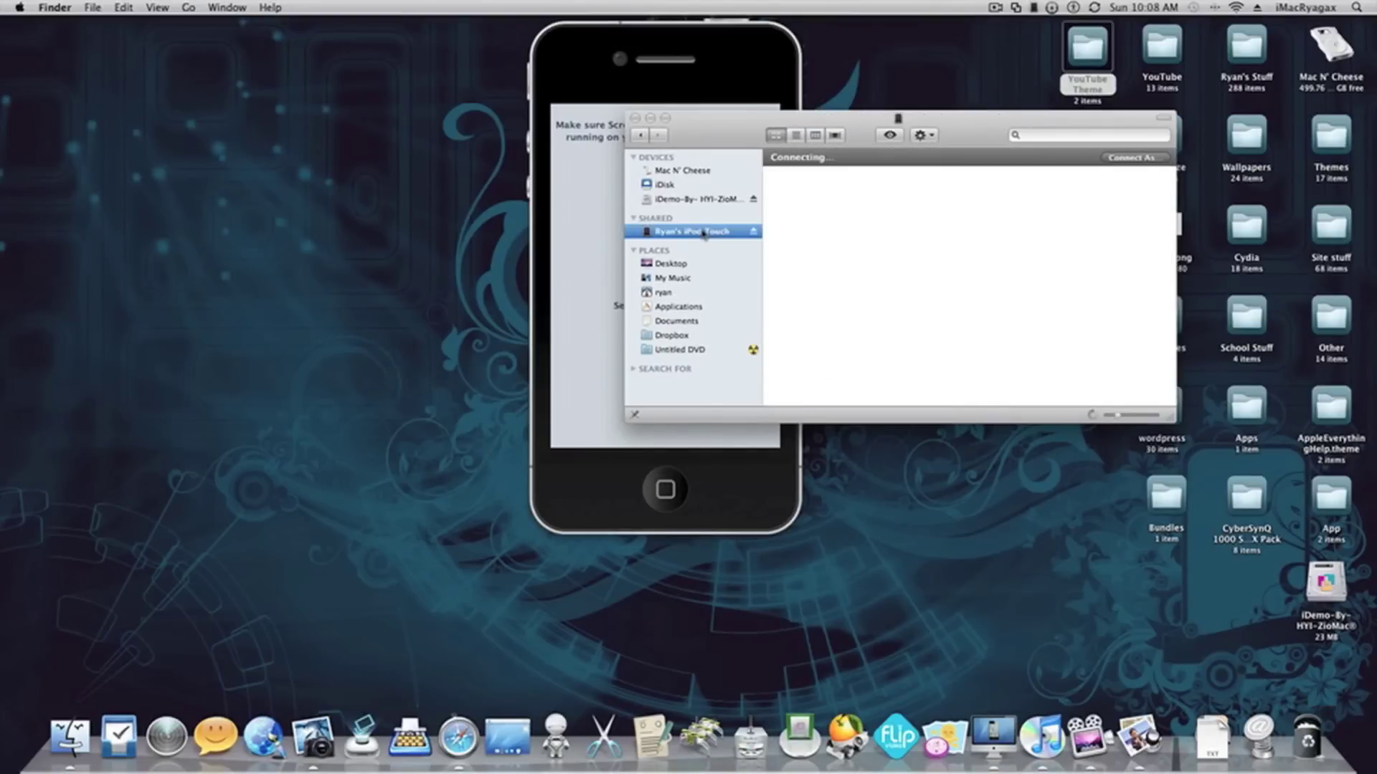
{"action": "right_click", "coordinate": [929, 201]}
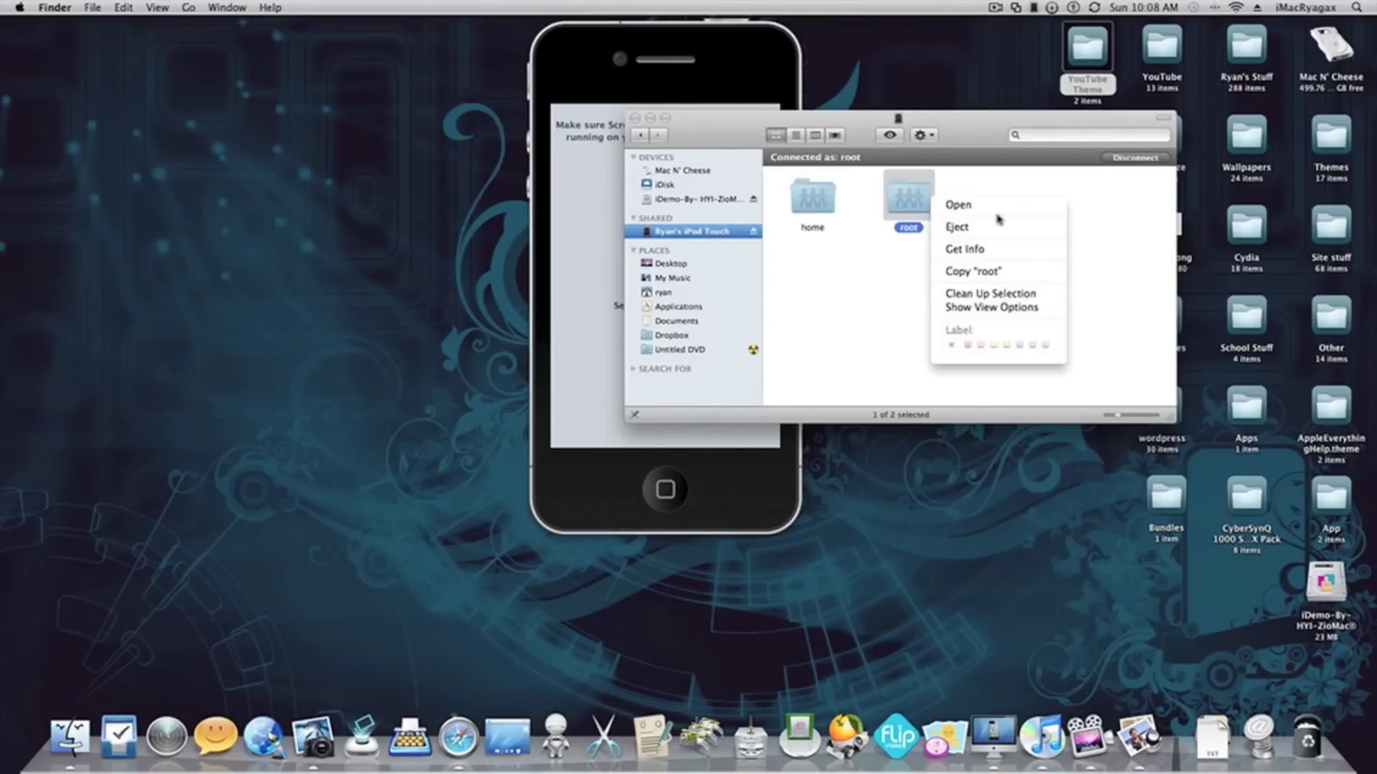
{"action": "left_click", "coordinate": [997, 210]}
{"action": "right_click", "coordinate": [832, 370]}
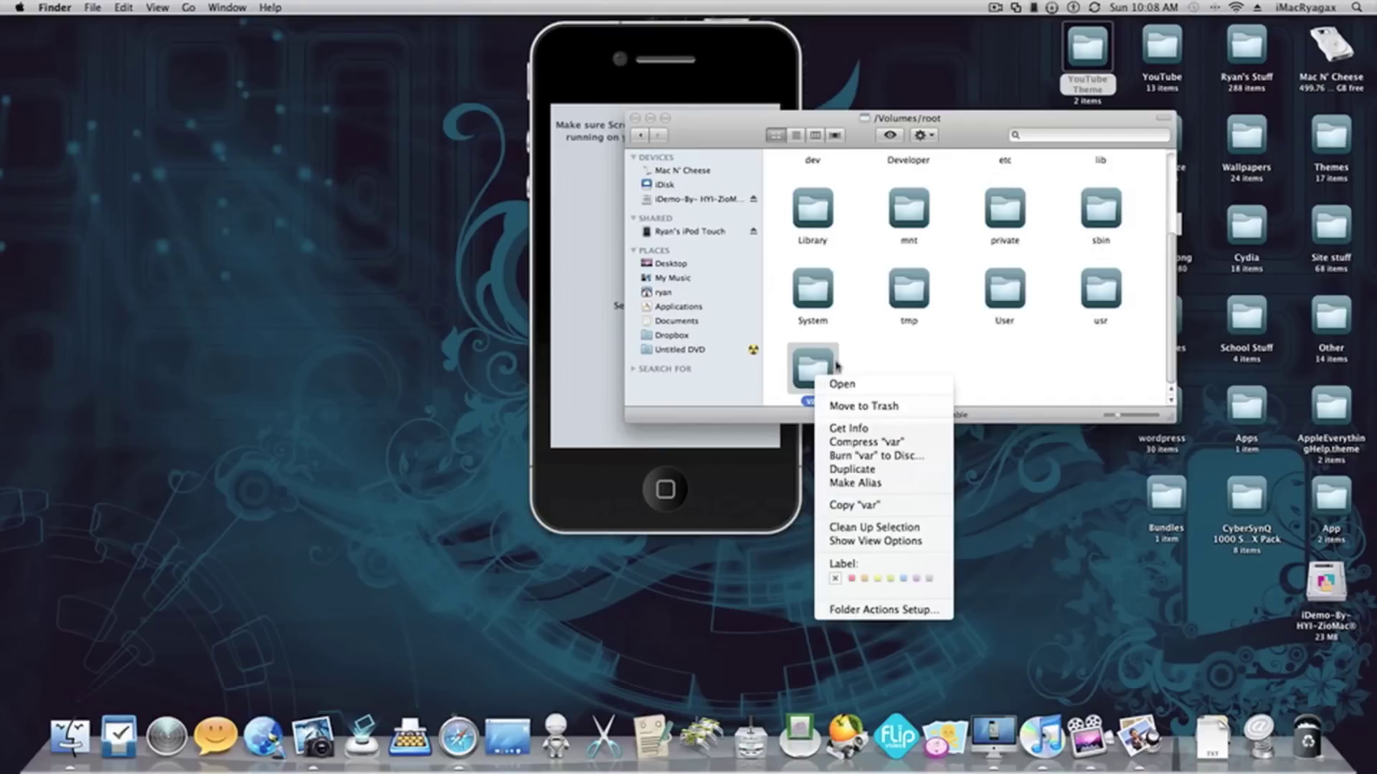
{"action": "left_click", "coordinate": [846, 385]}
{"action": "right_click", "coordinate": [998, 288]}
{"action": "left_click", "coordinate": [1011, 296]}
{"action": "right_click", "coordinate": [1000, 274]}
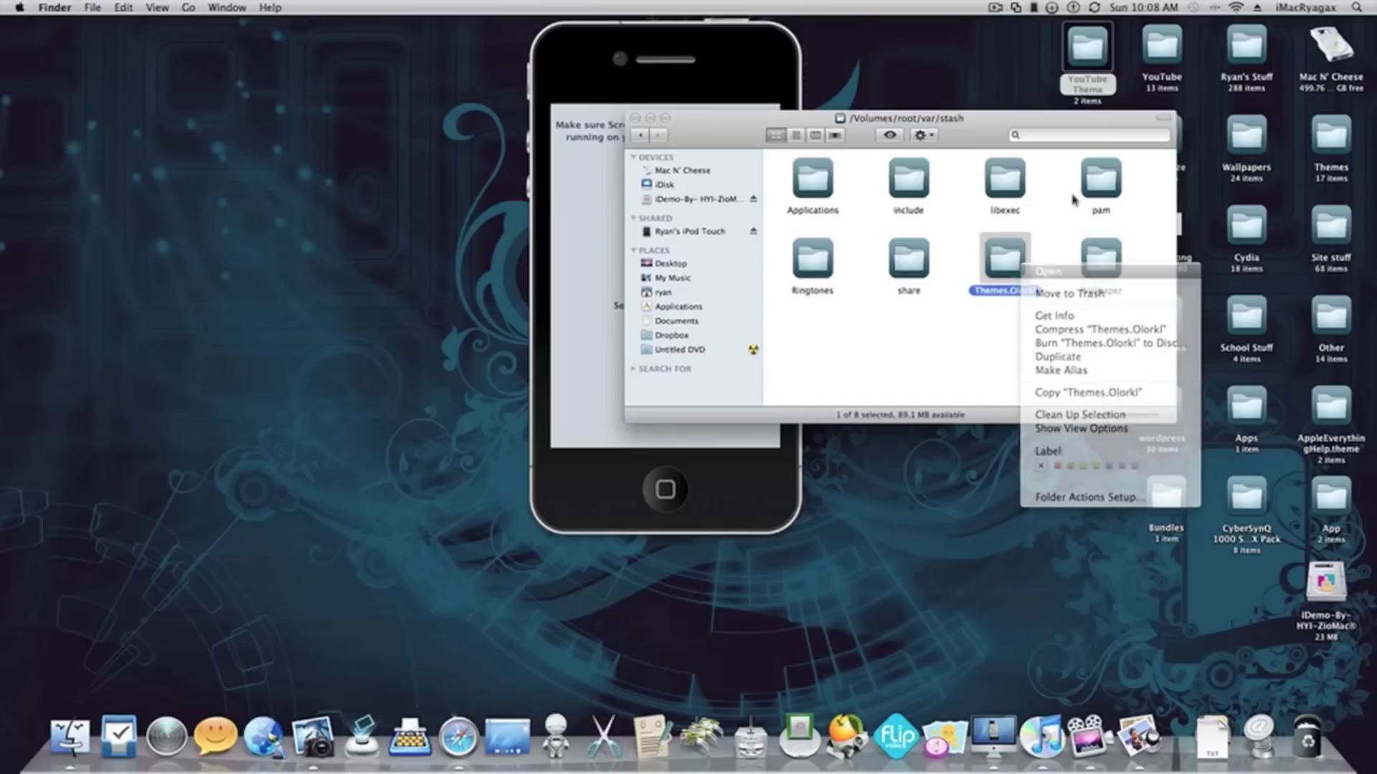
{"action": "left_click", "coordinate": [1032, 272]}
Permanently delete Theme.theme and copy the desktop YouTube Theme folder into Themes.Olorkl
{"action": "left_click_drag", "start_coordinate": [1110, 369], "coordinate": [1305, 735]}
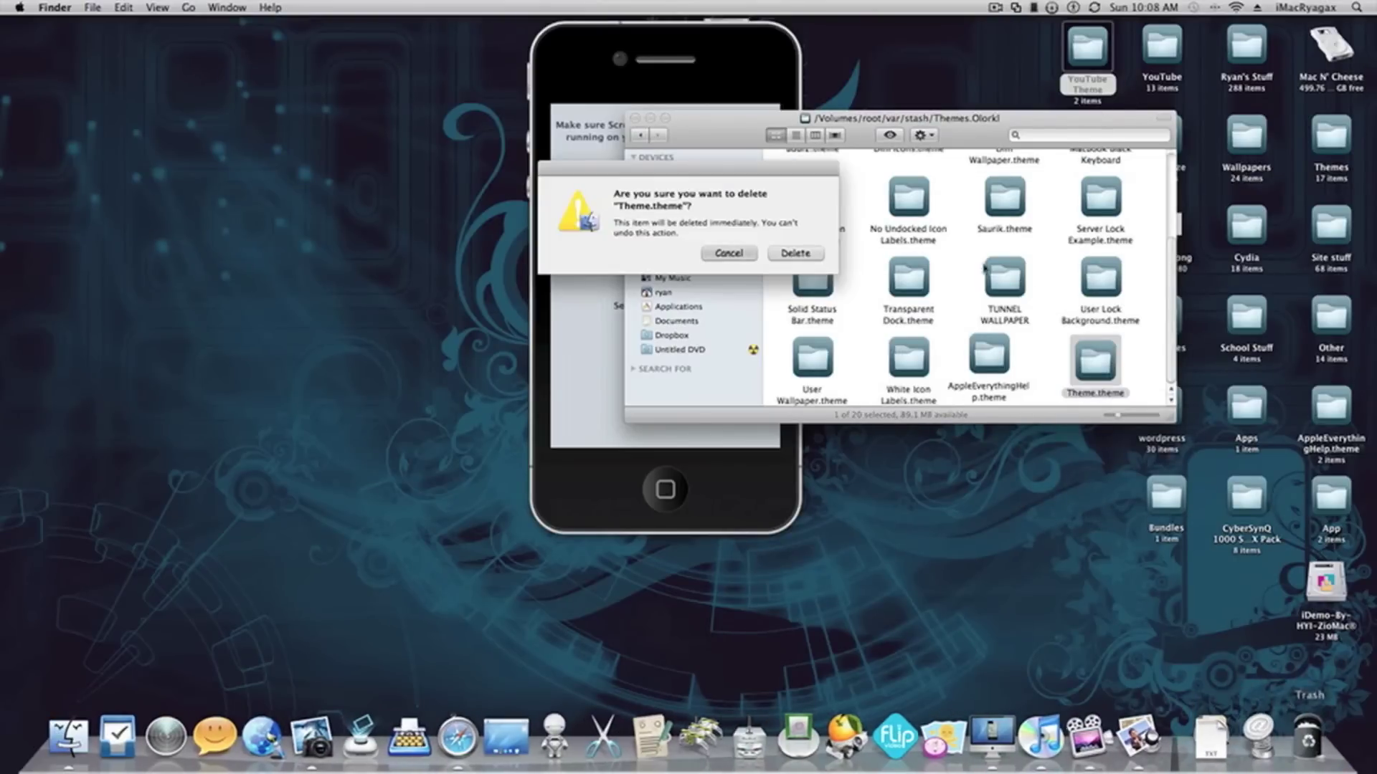
{"action": "left_click", "coordinate": [786, 253]}
{"action": "left_click_drag", "start_coordinate": [1104, 57], "coordinate": [1103, 358]}
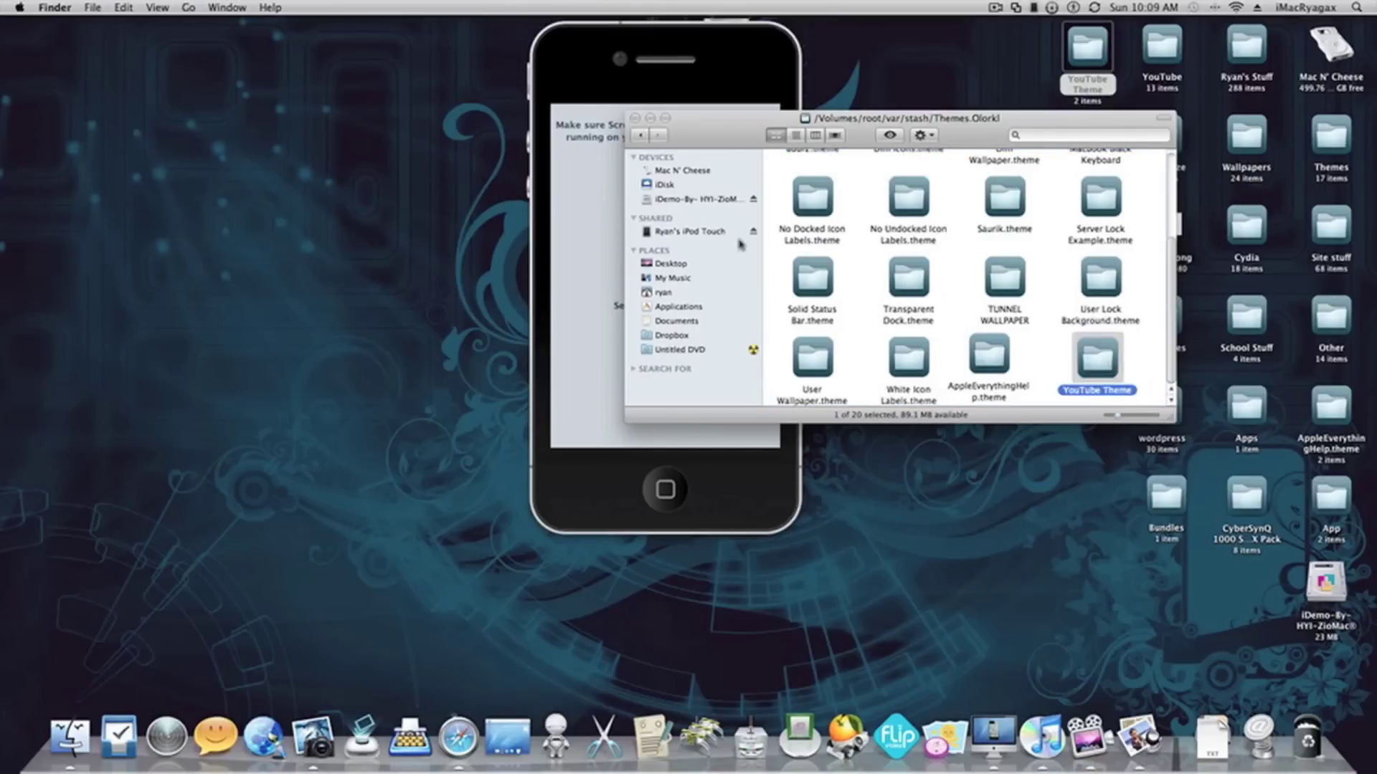
{"action": "left_click_drag", "start_coordinate": [1031, 386], "coordinate": [1044, 387]}
{"action": "left_click", "coordinate": [649, 119]}
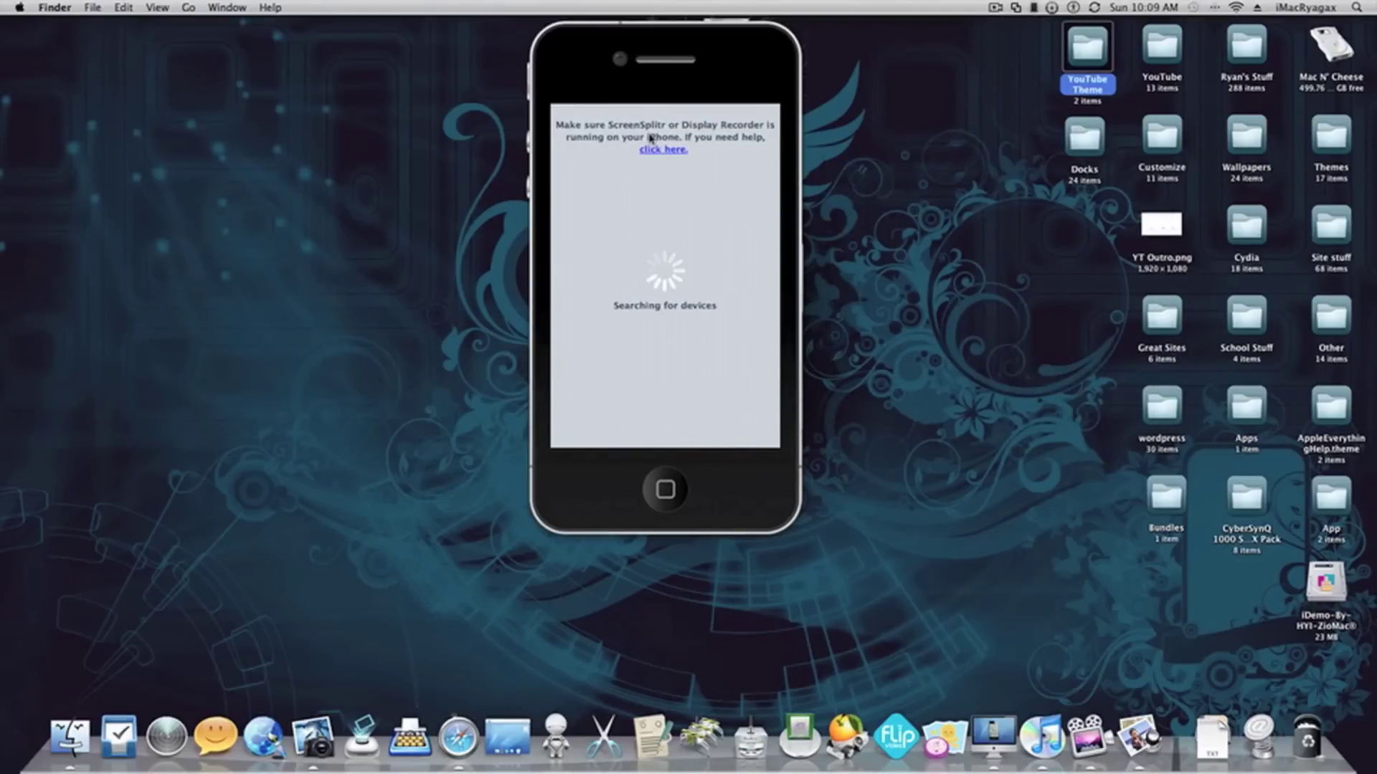
Mirror the iPod in iDemo, centre its window, and view the bubbly wallpaper with blue dock
{"action": "left_click", "coordinate": [650, 138]}
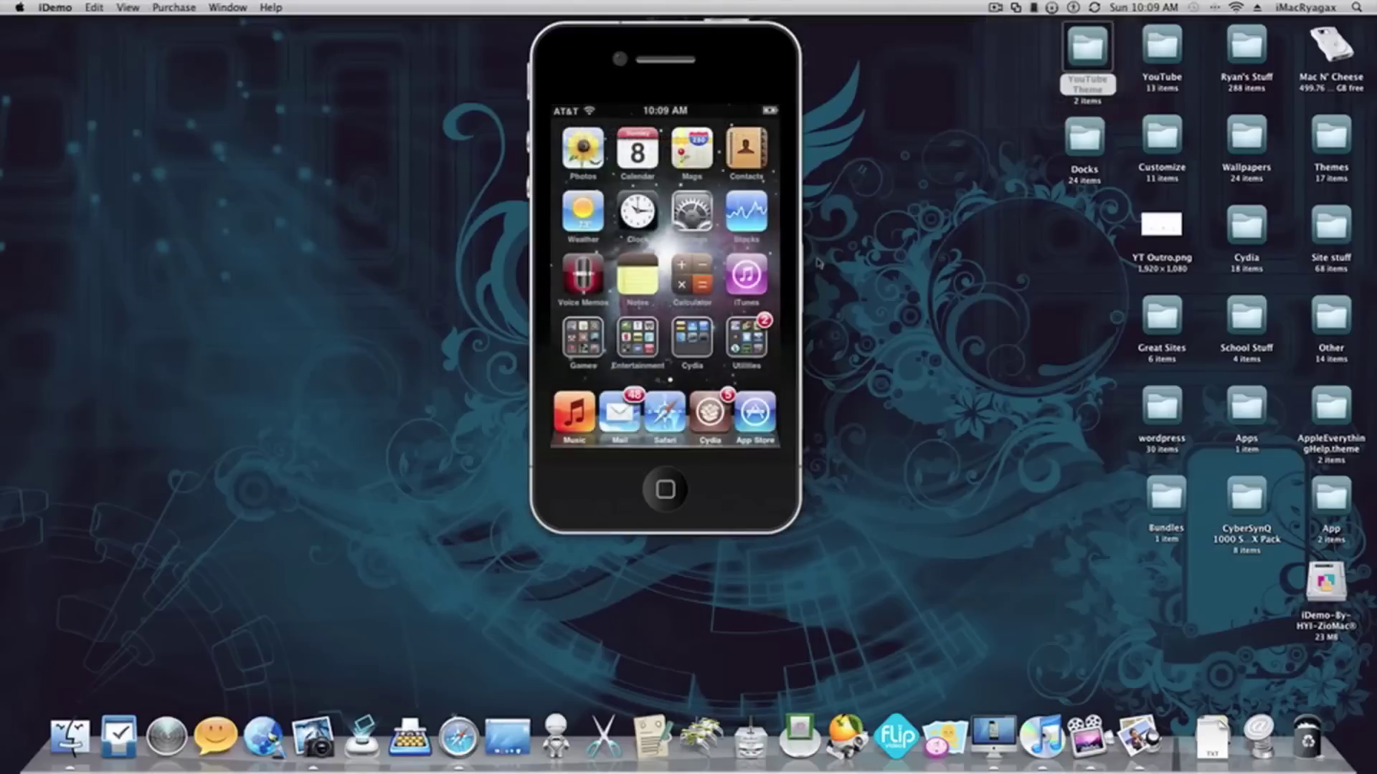
{"action": "left_click_drag", "start_coordinate": [735, 71], "coordinate": [778, 139]}
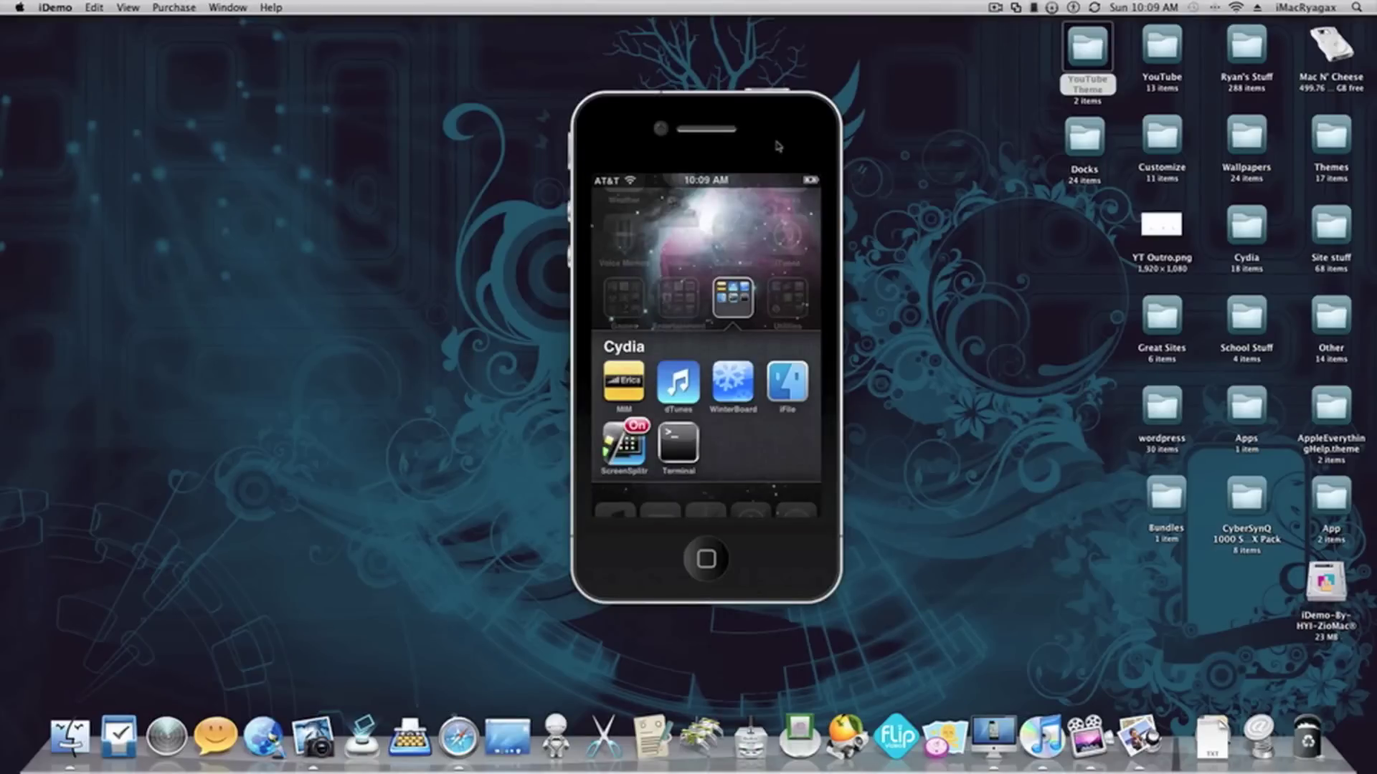
{"action": "left_click", "coordinate": [997, 7]}
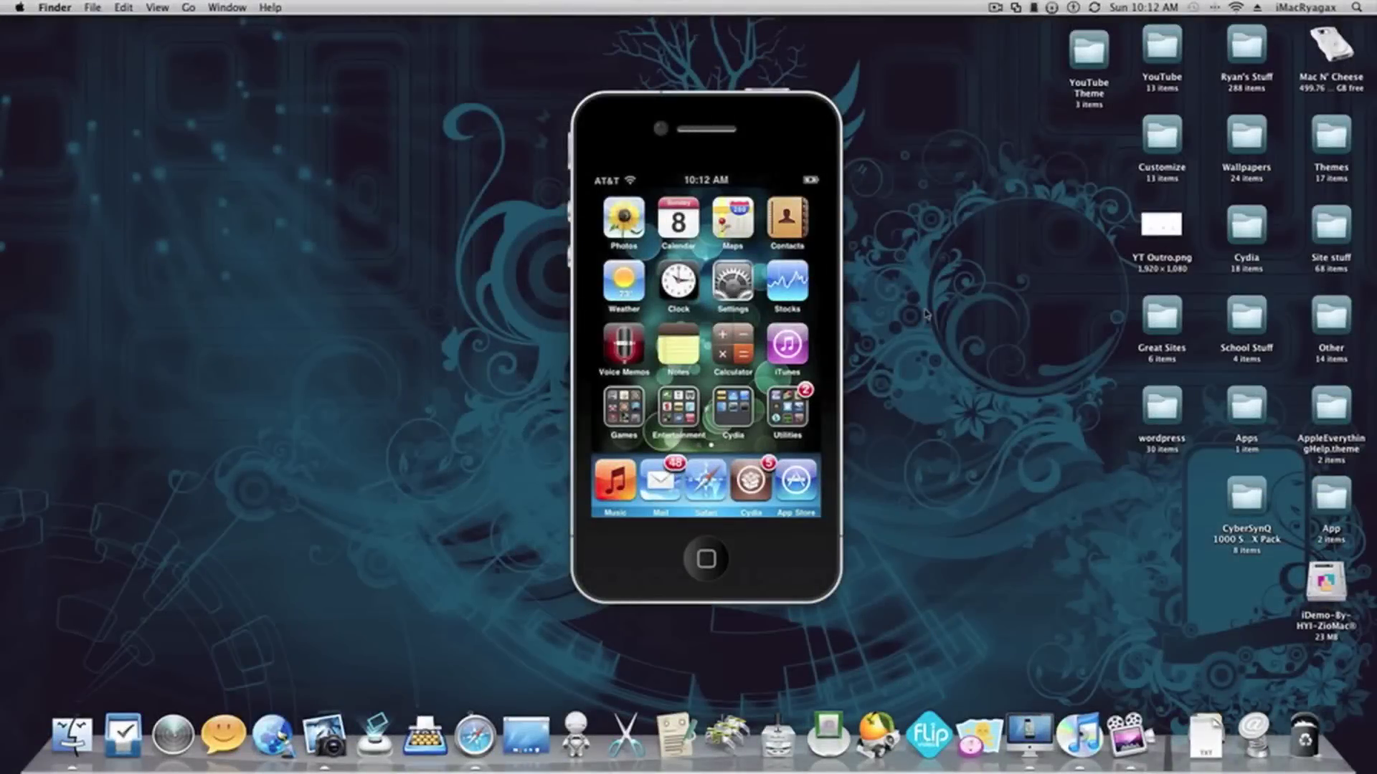